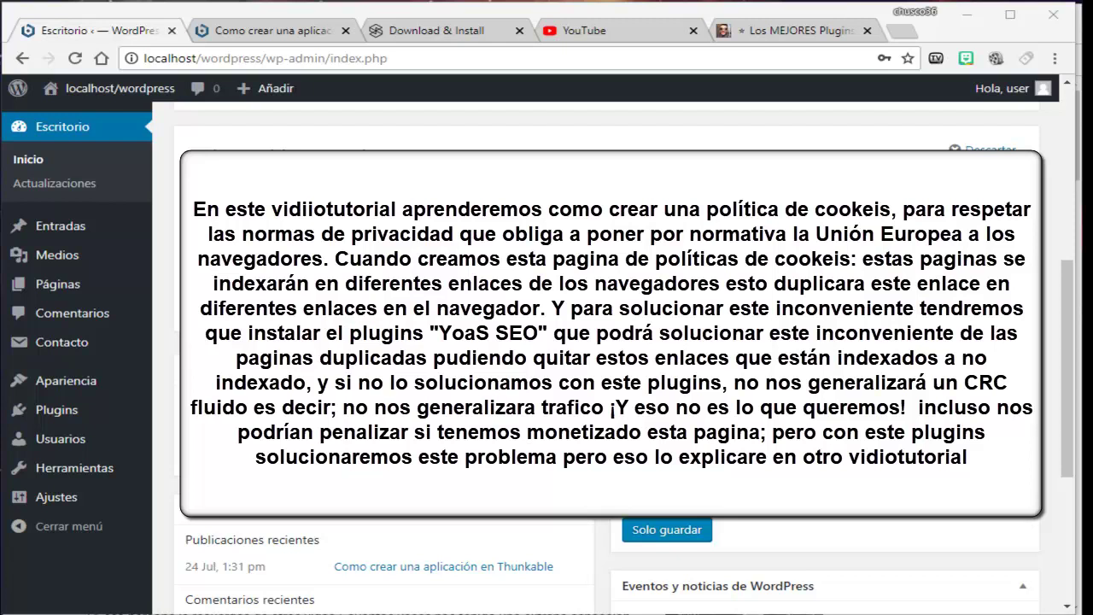
# Create a new WordPress page titled "Politica de Cookies".
pyautogui.moveTo(58, 287)
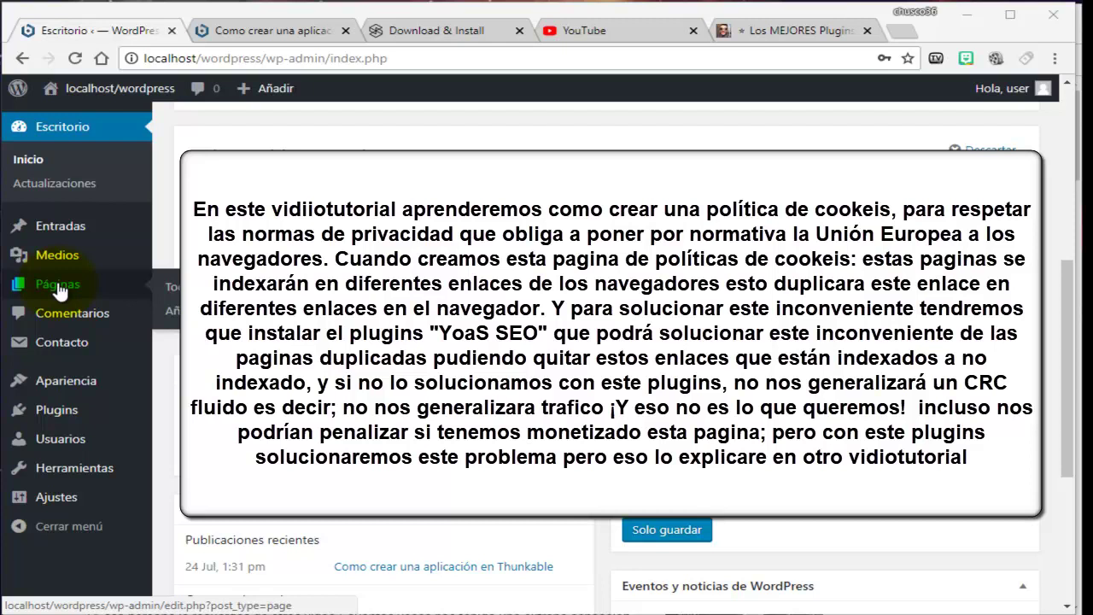
pyautogui.click(58, 291)
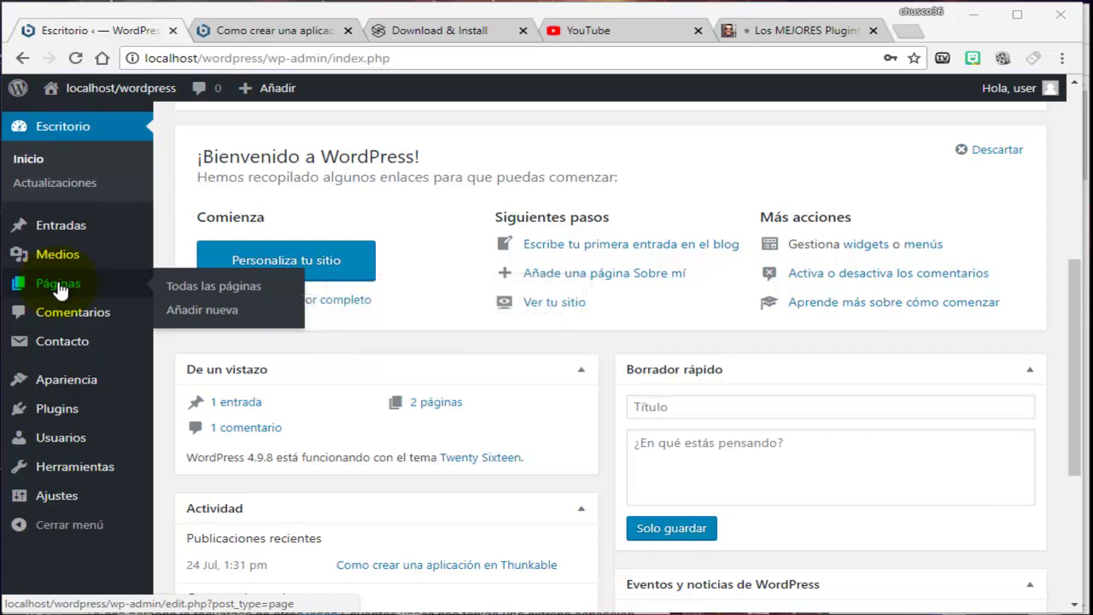
pyautogui.click(58, 287)
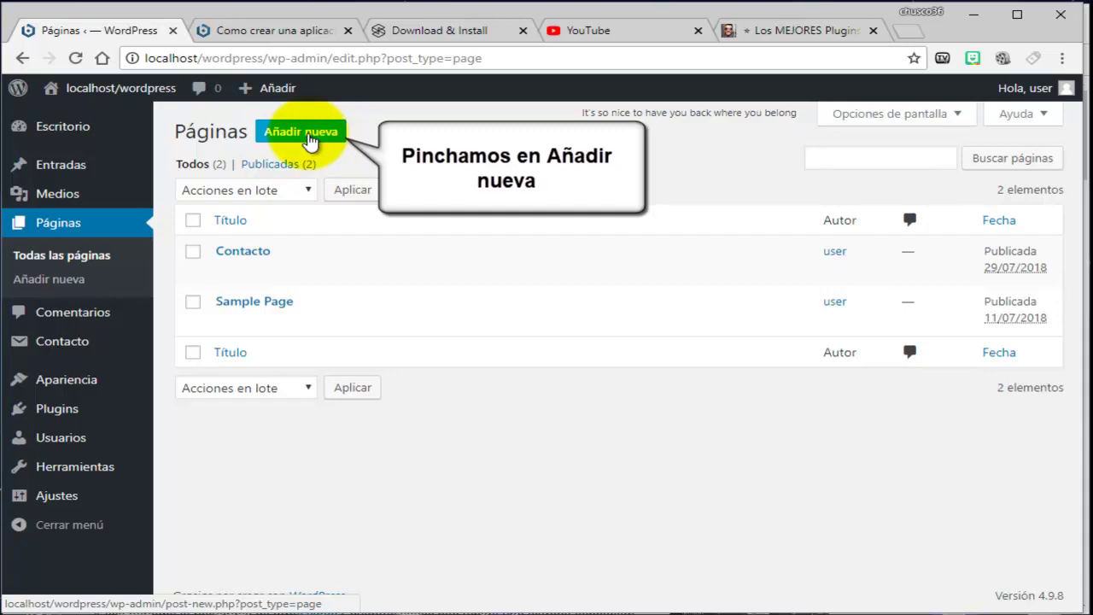
pyautogui.click(310, 141)
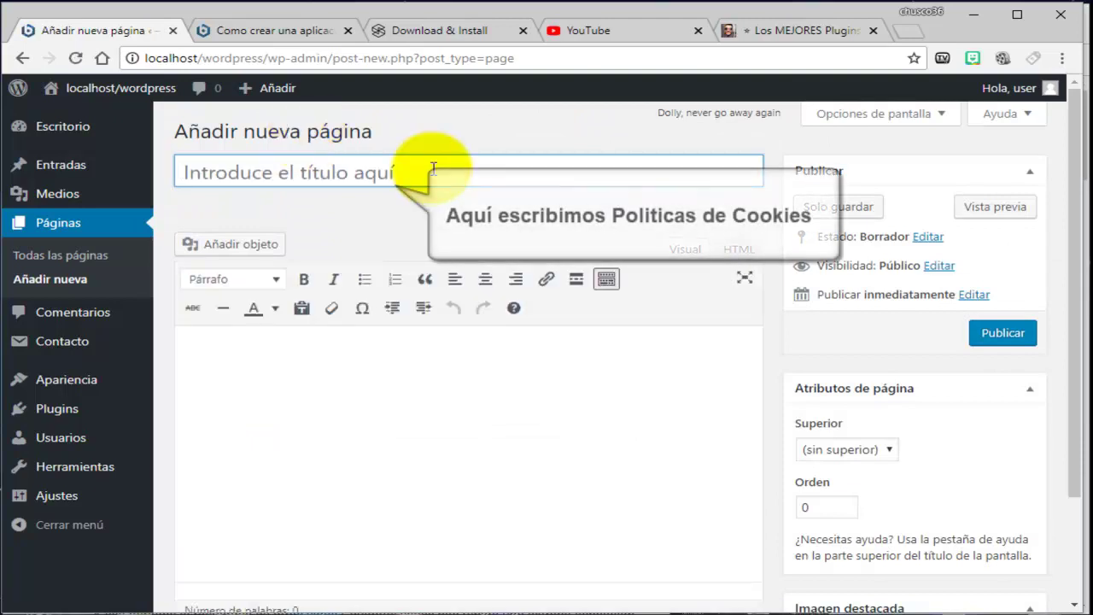
pyautogui.click(433, 168)
pyautogui.write('P')
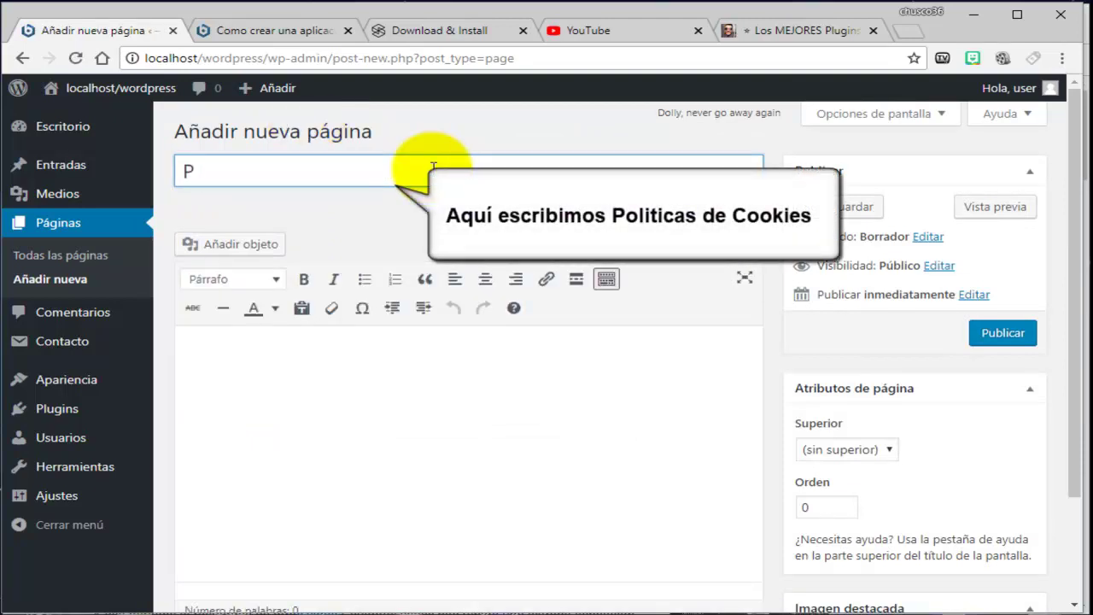
pyautogui.write('olitica de Cookies')
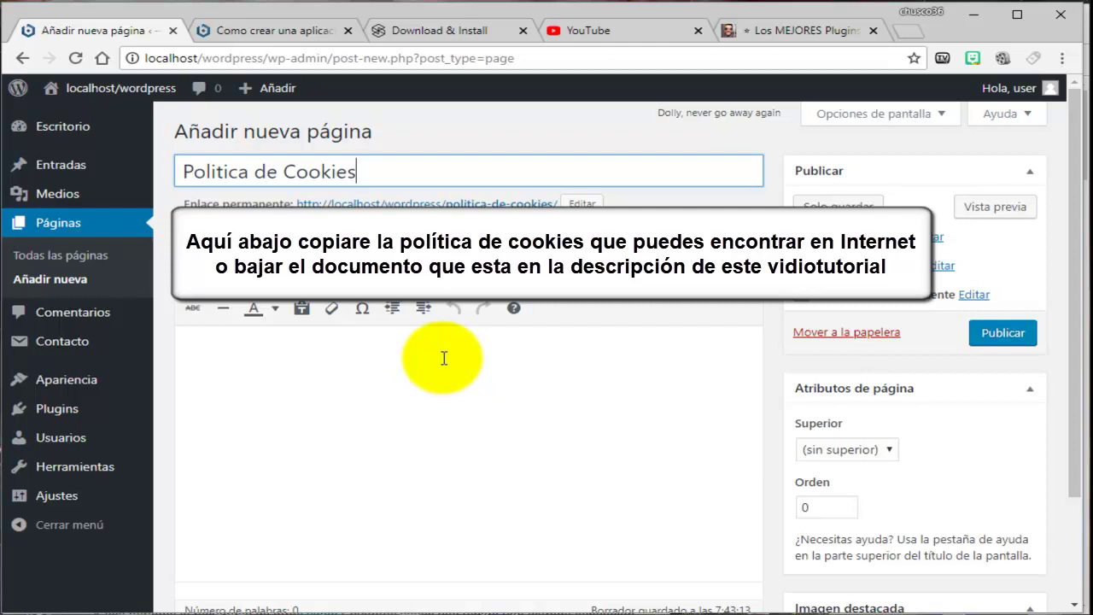
# Paste the copied cookie policy text into the body of the new page.
pyautogui.click(501, 431)
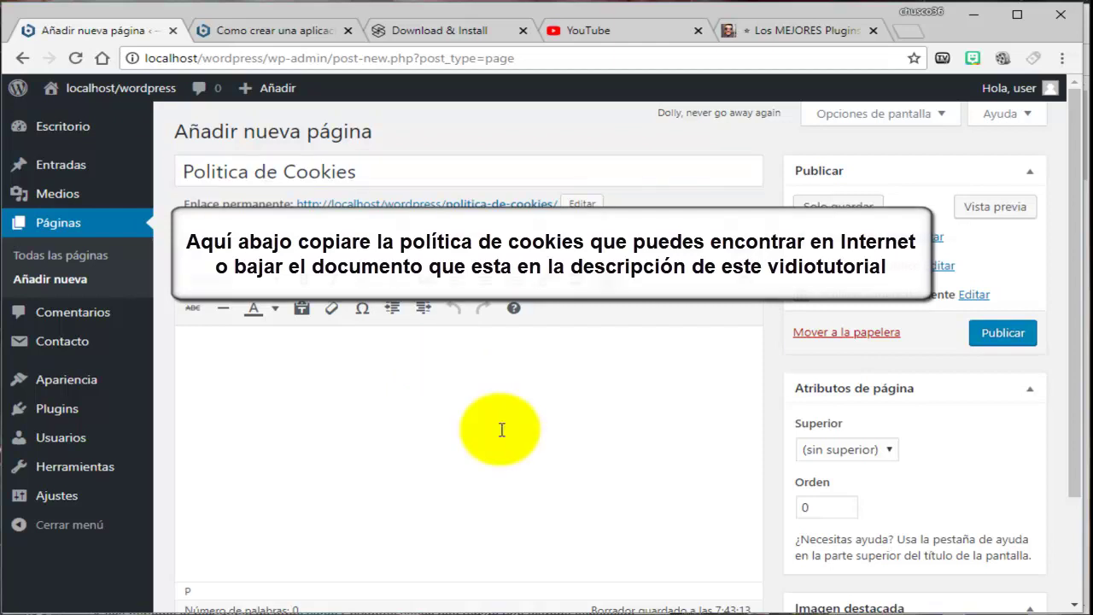
pyautogui.rightClick(494, 367)
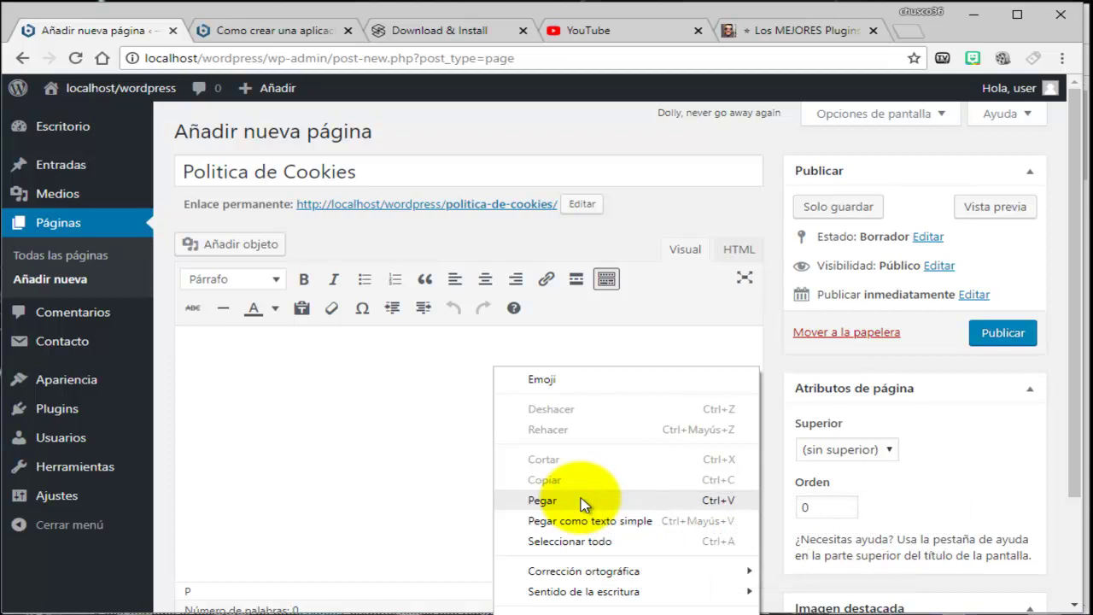
pyautogui.click(582, 502)
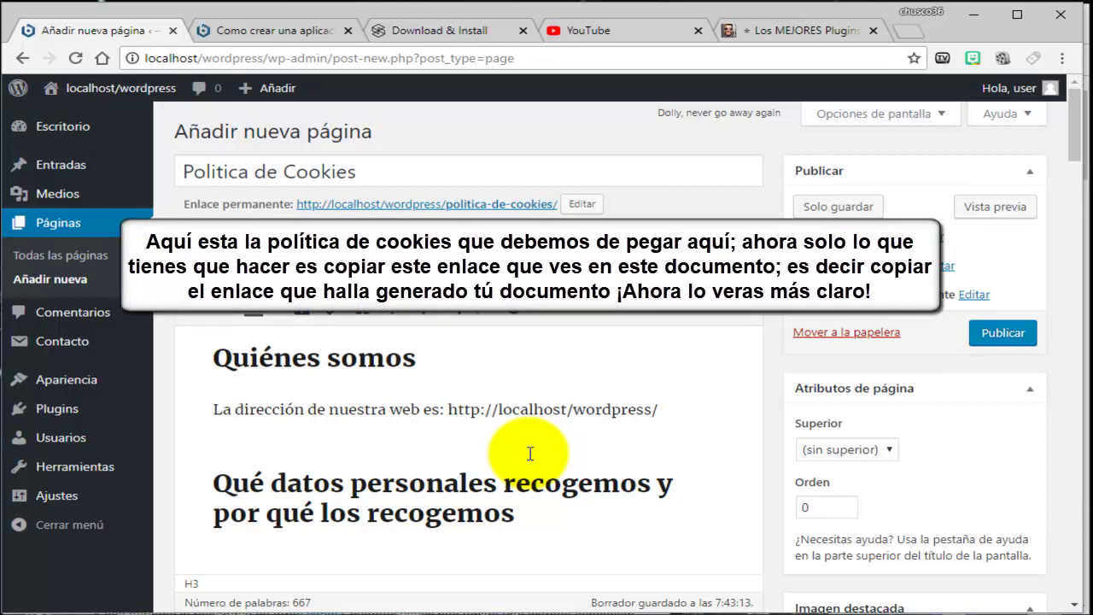
# Look through the pasted policy text and publish the Politica de Cookies page.
pyautogui.scroll(-5, 530, 453)
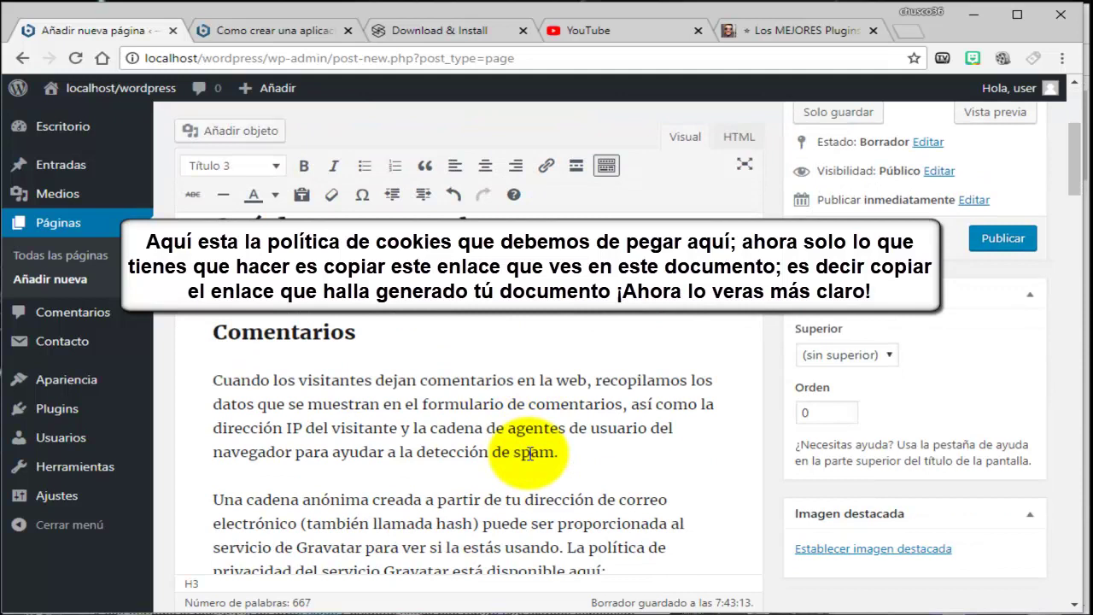
pyautogui.scroll(-5, 529, 453)
pyautogui.scroll(-5, 530, 453)
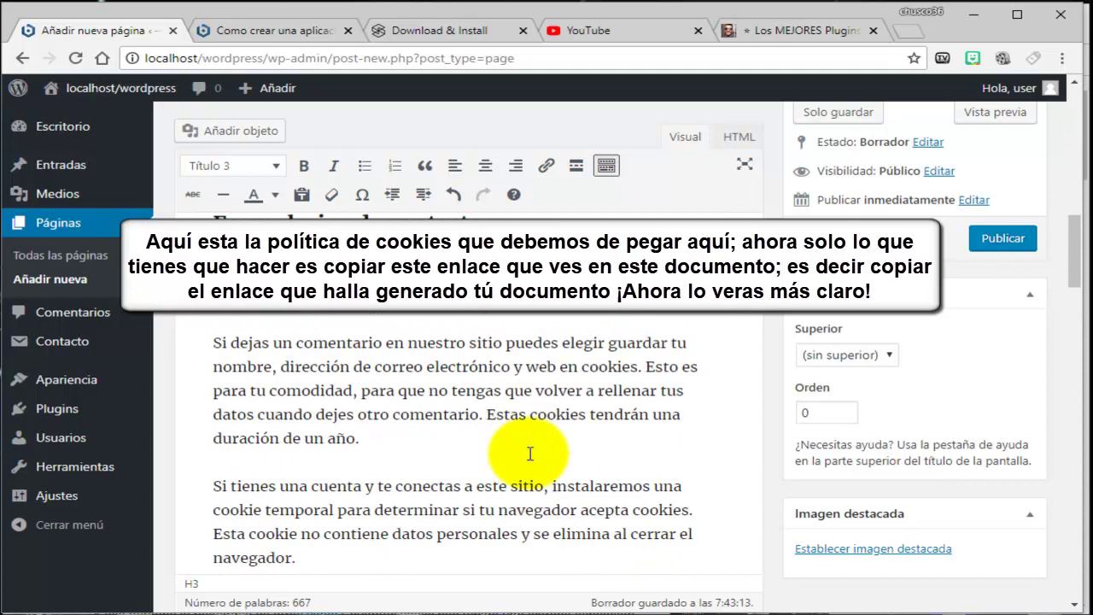
pyautogui.scroll(-5, 530, 454)
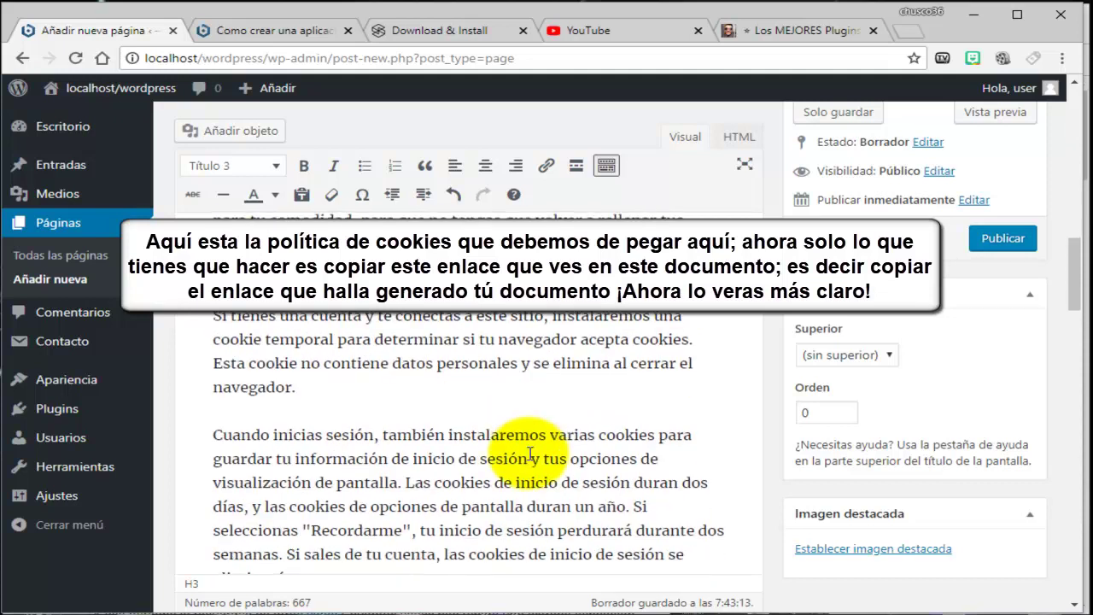
pyautogui.scroll(5, 530, 453)
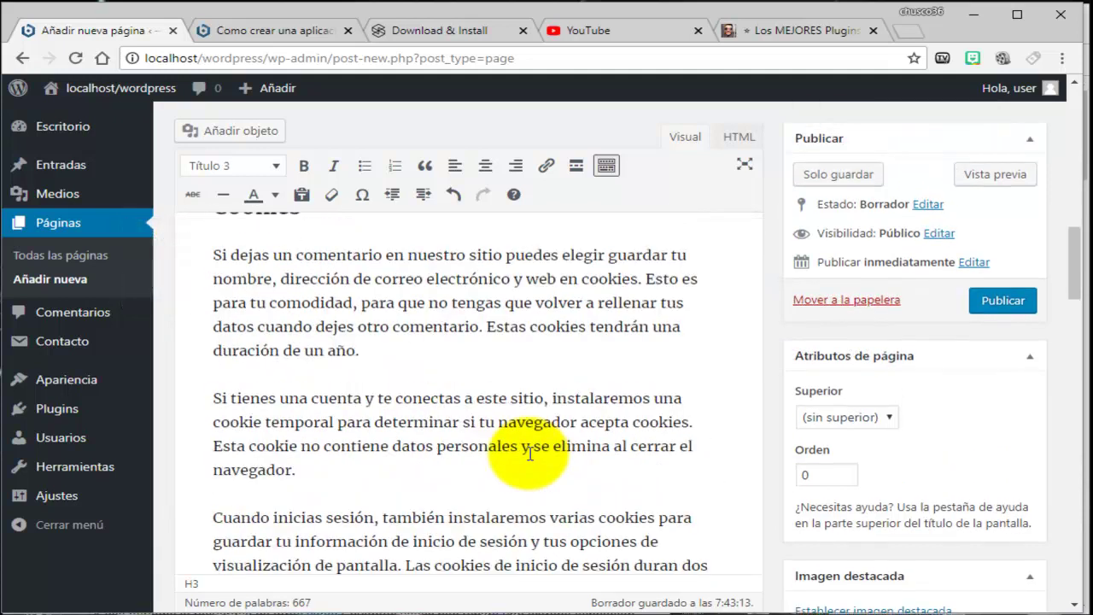
pyautogui.scroll(5, 529, 453)
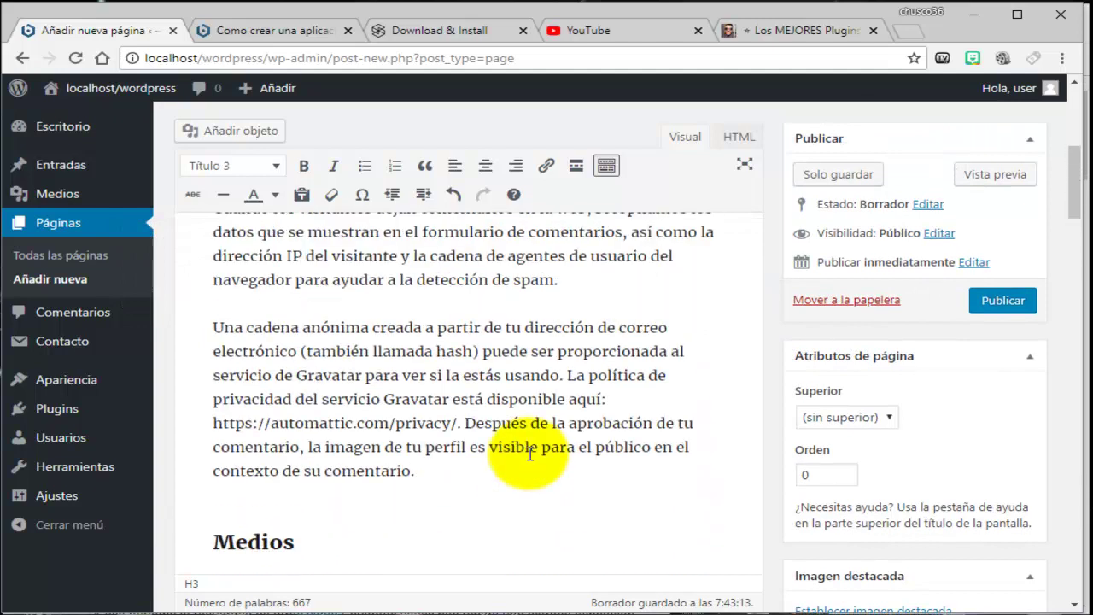
pyautogui.scroll(5, 530, 453)
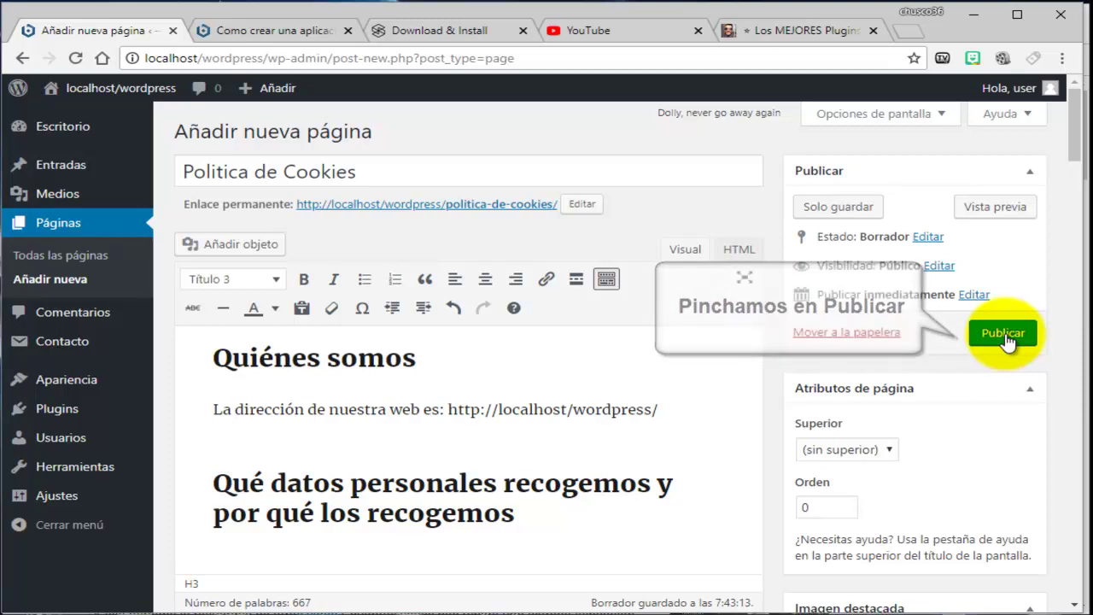
pyautogui.click(1006, 336)
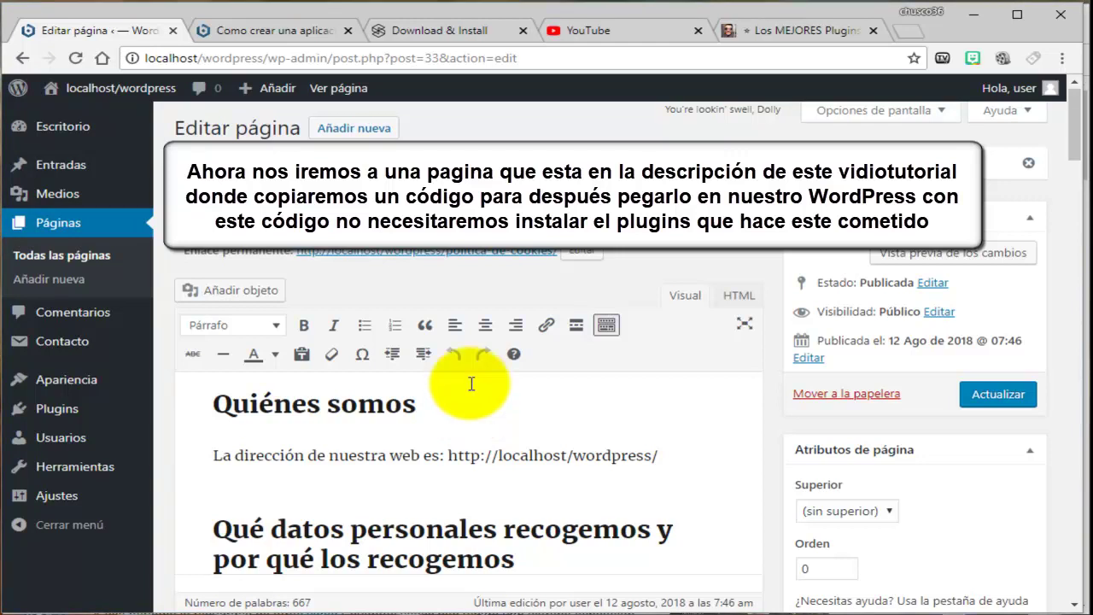
# Switch to Silktide's Cookie Consent wizard, choose the third theme, a light page with a dark bottom bar, and continue to customisation.
pyautogui.click(431, 32)
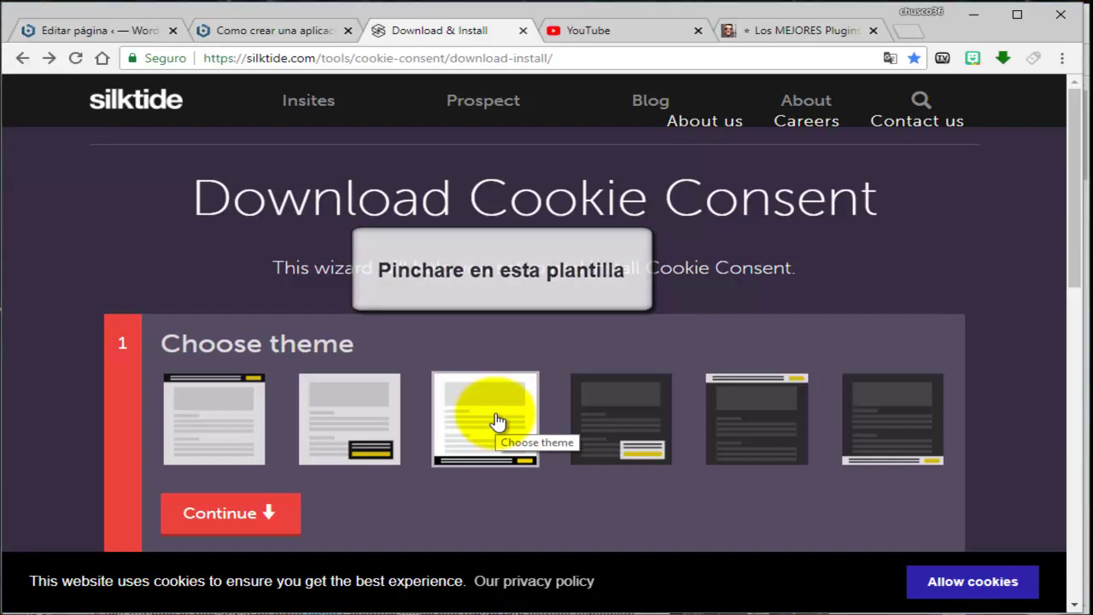
pyautogui.click(498, 422)
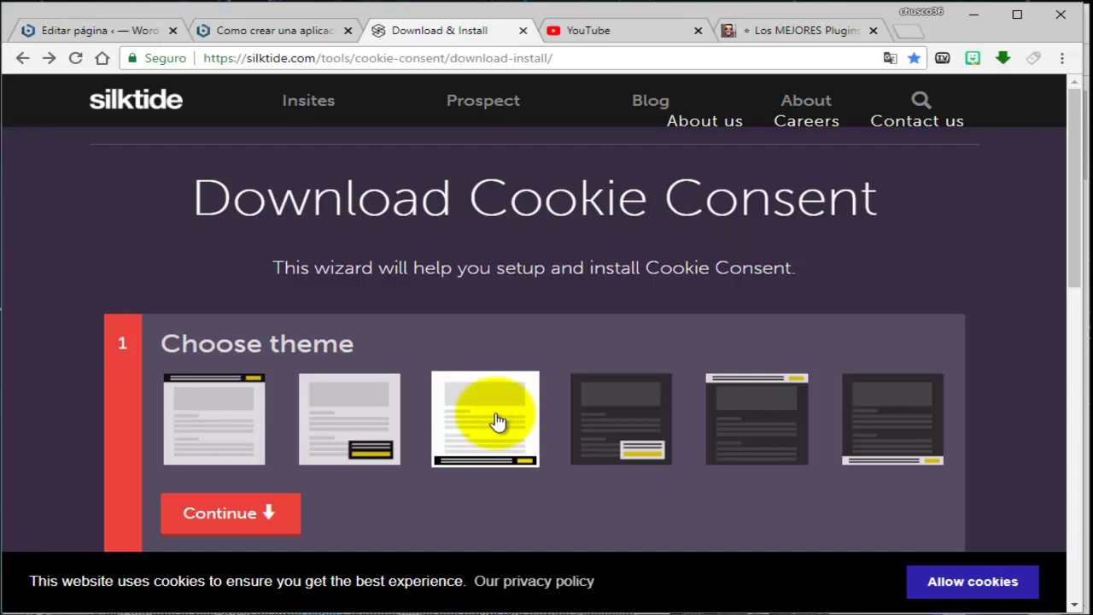
pyautogui.scroll(-2, 220, 350)
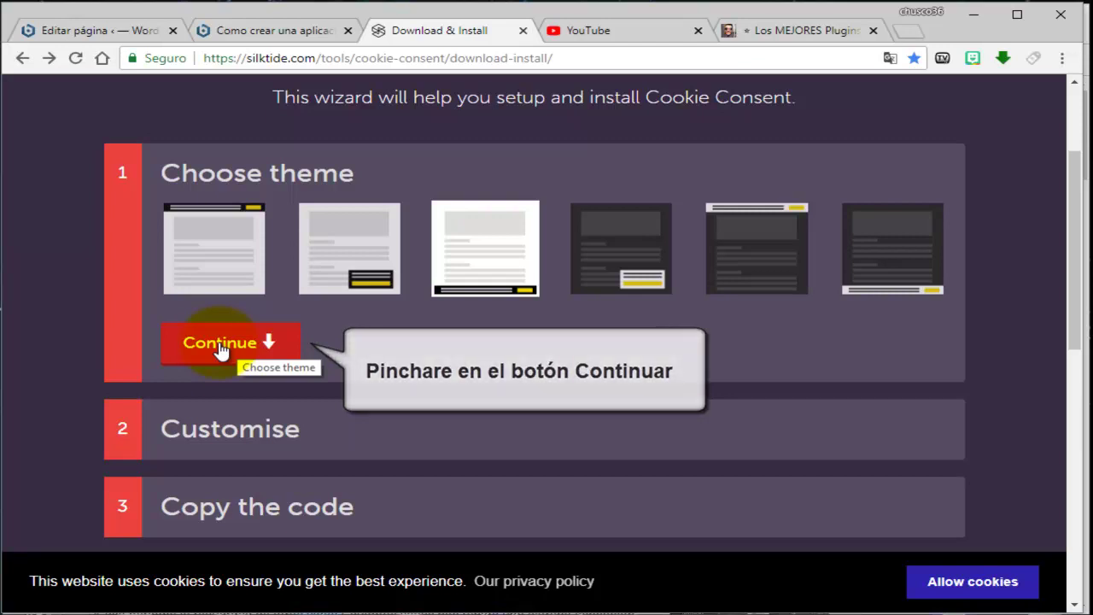
pyautogui.click(220, 345)
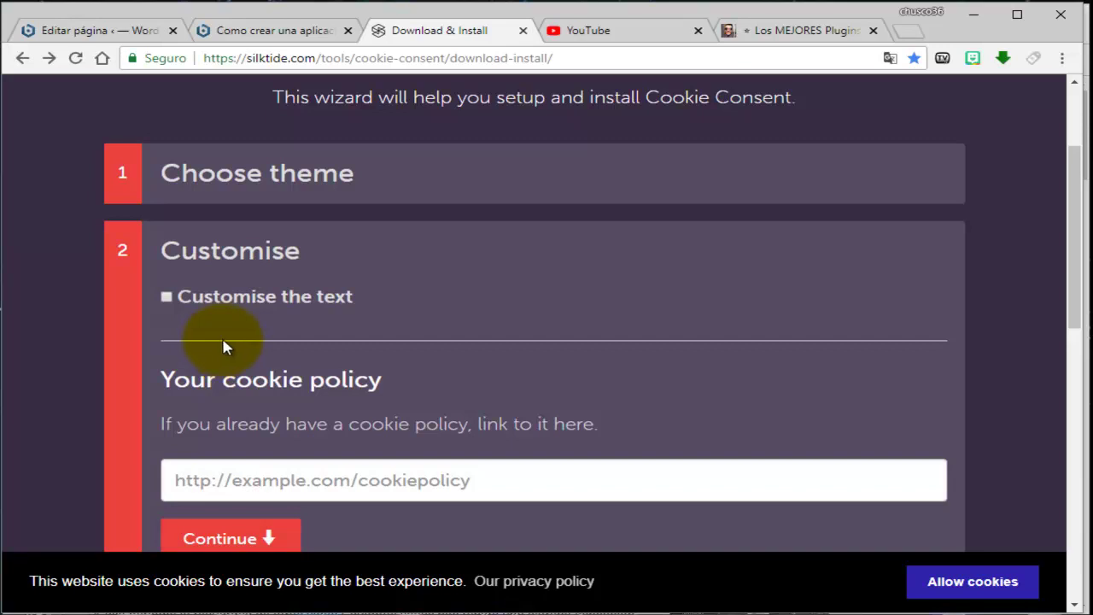
# Enable customising the text and copy the whole English headline for translation.
pyautogui.click(166, 299)
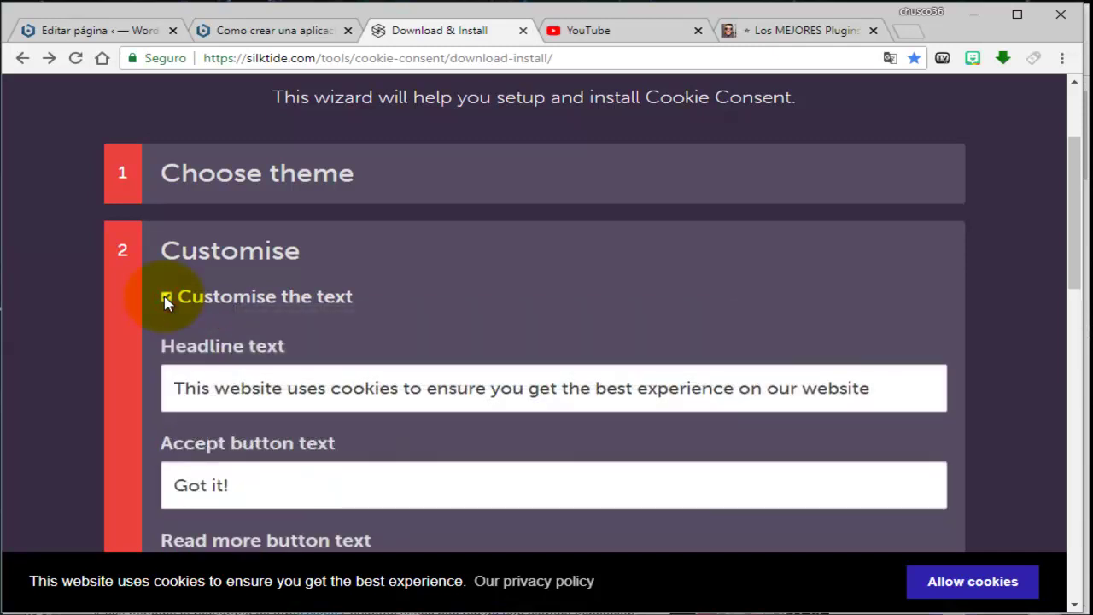
pyautogui.scroll(-2, 555, 224)
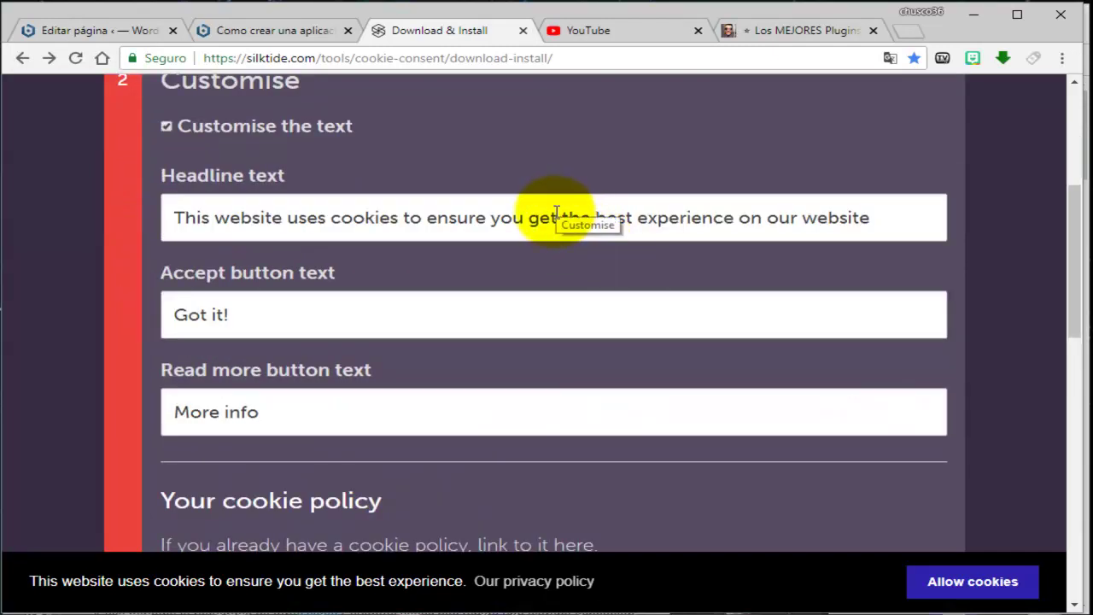
pyautogui.click(556, 215)
pyautogui.hotkey('ctrl', 'a')
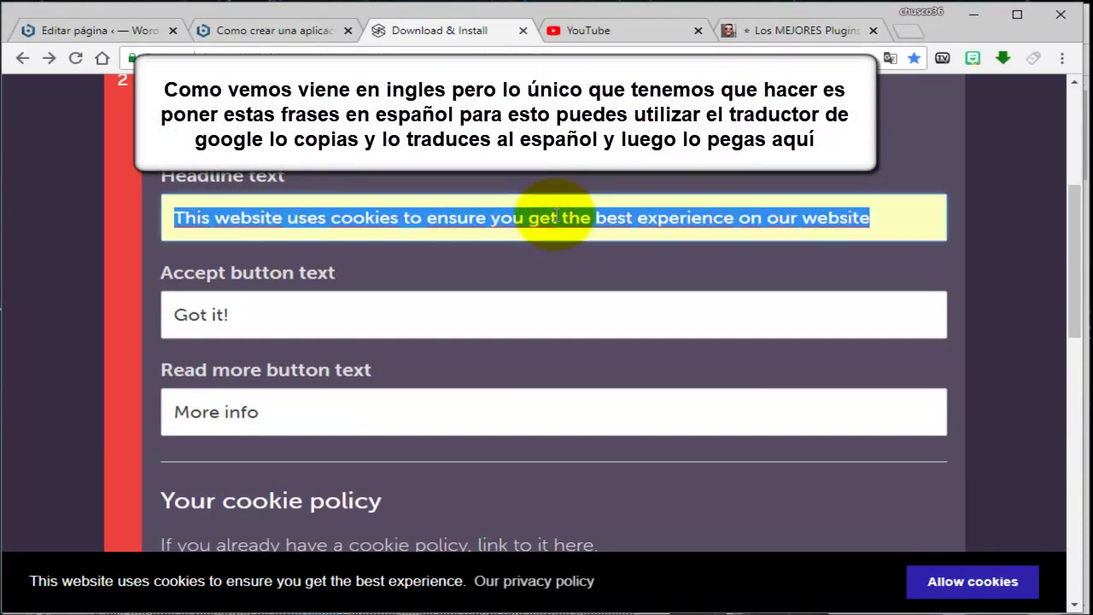
pyautogui.rightClick(558, 218)
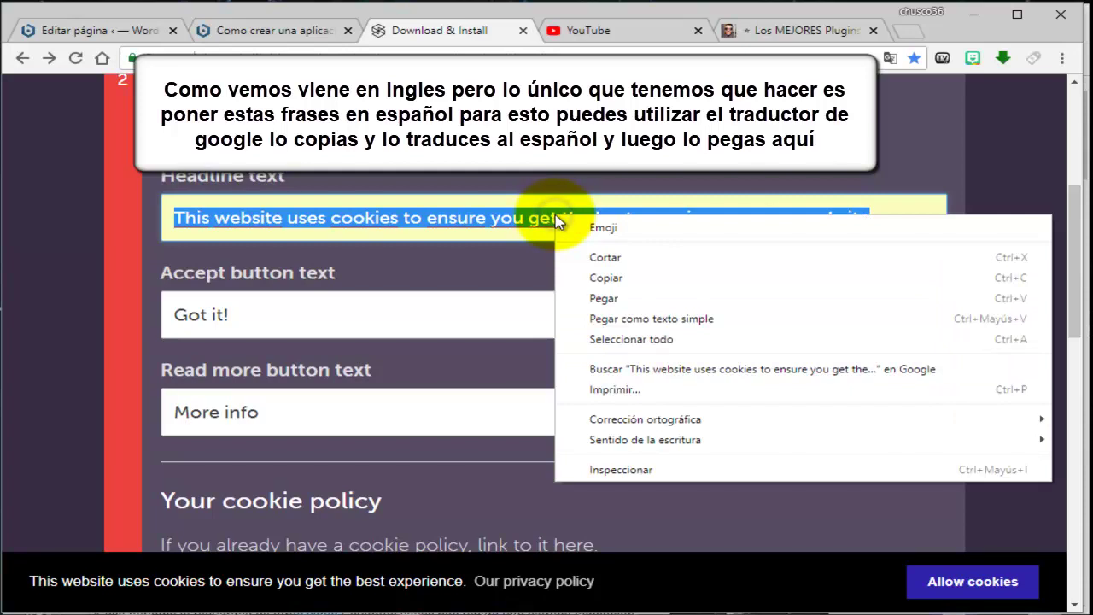
pyautogui.click(659, 282)
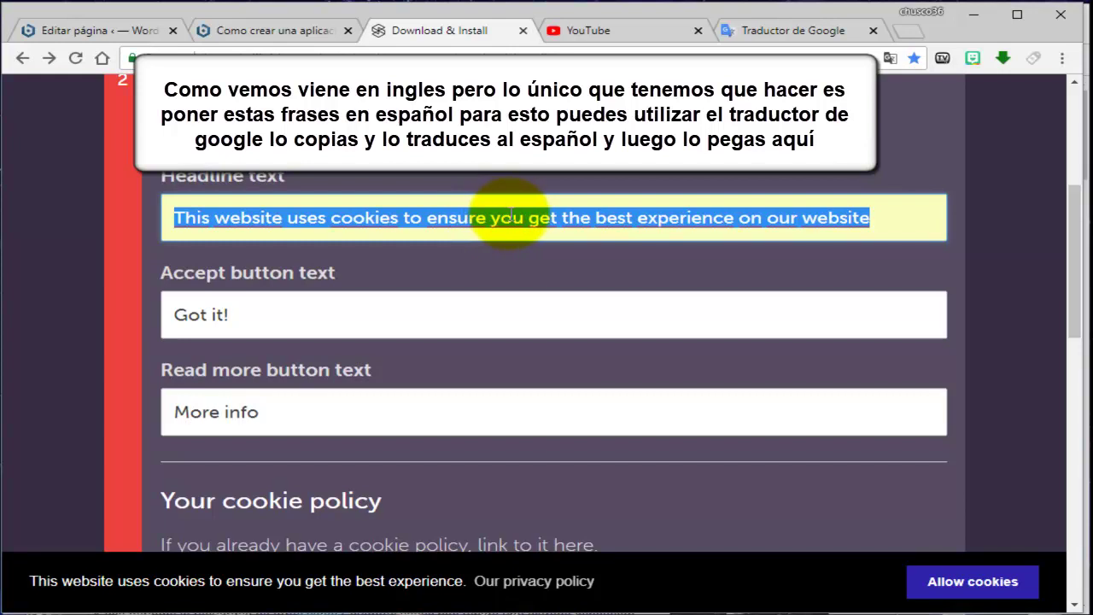
# Replace the headline text with the copied translation "Este sitio web utiliza cookies para garantizar que obtenga la mejor experiencia en nuestro sitio web".
pyautogui.rightClick(464, 221)
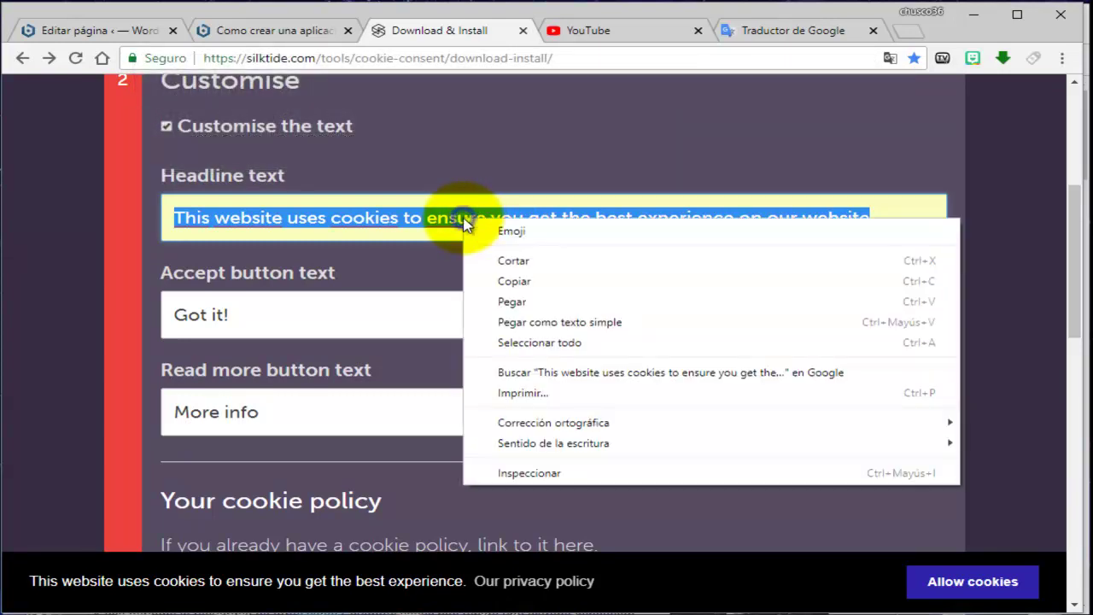
pyautogui.click(561, 307)
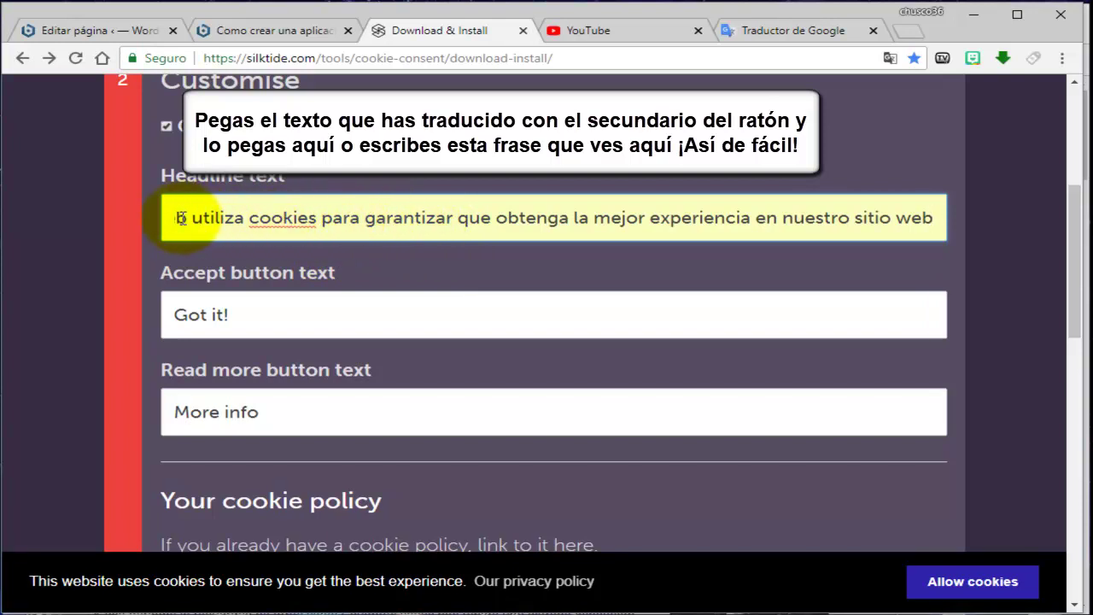
pyautogui.press('Left')
pyautogui.press('Left')
pyautogui.press('Left')
pyautogui.press('Left')
pyautogui.press('Left')
pyautogui.press('Left')
pyautogui.press('Left')
pyautogui.press('Left')
pyautogui.press('Left')
pyautogui.press('Left')
pyautogui.press('Left')
pyautogui.press('Left')
pyautogui.press('Left')
pyautogui.press('Left')
pyautogui.press('Left')
pyautogui.press('Left')
pyautogui.press('Left')
pyautogui.press('Left')
pyautogui.press('Left')
pyautogui.press('Left')
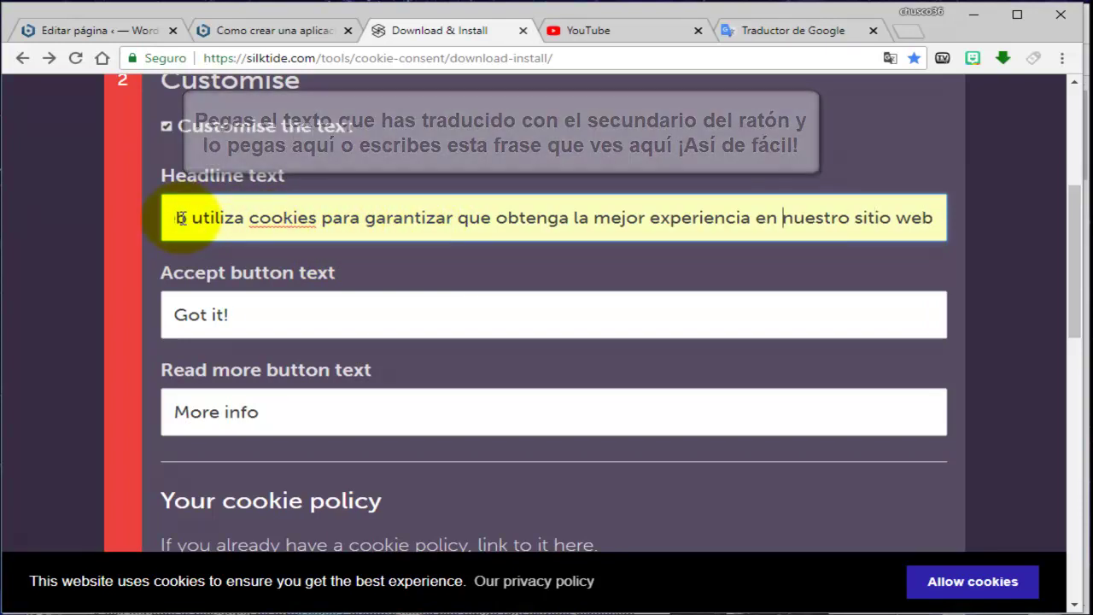
pyautogui.press('Left')
pyautogui.press('Left')
pyautogui.press('Left')
pyautogui.press('Left')
pyautogui.press('Left')
pyautogui.press('Left')
pyautogui.press('Left')
pyautogui.press('Left')
pyautogui.press('Left')
pyautogui.press('Left')
pyautogui.press('Left')
pyautogui.press('Left')
pyautogui.press('Left')
pyautogui.press('Left')
pyautogui.press('Left')
pyautogui.press('Left')
pyautogui.press('Left')
pyautogui.press('Left')
pyautogui.press('Left')
pyautogui.press('Left')
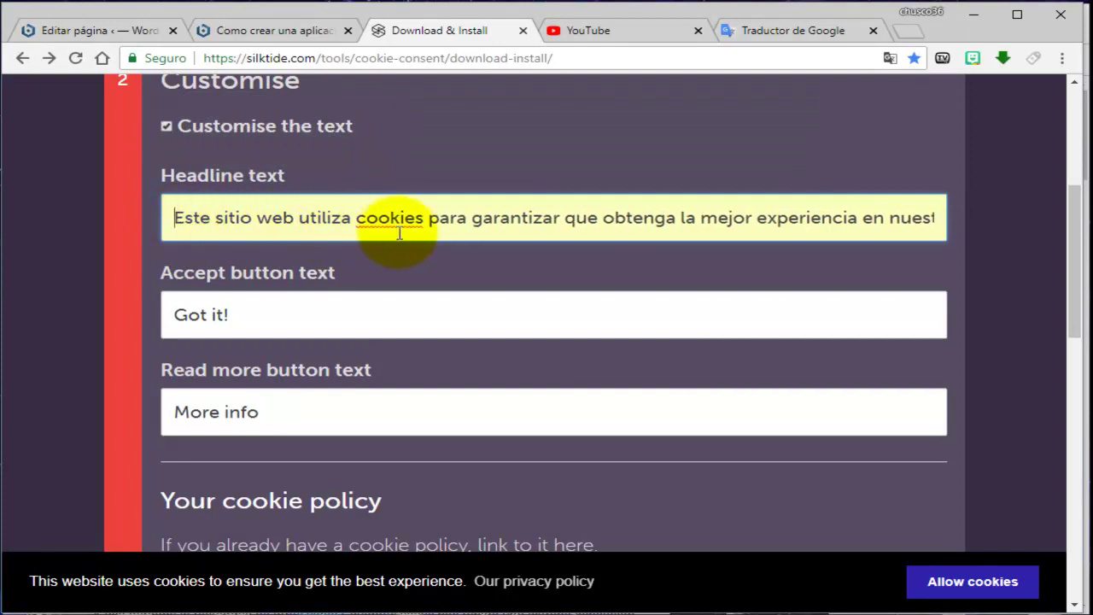
# Set the accept button text to "Lo acepto".
pyautogui.click(587, 315)
pyautogui.press('BackSpace')
pyautogui.press('BackSpace')
pyautogui.press('BackSpace')
pyautogui.press('BackSpace')
pyautogui.press('BackSpace')
pyautogui.press('BackSpace')
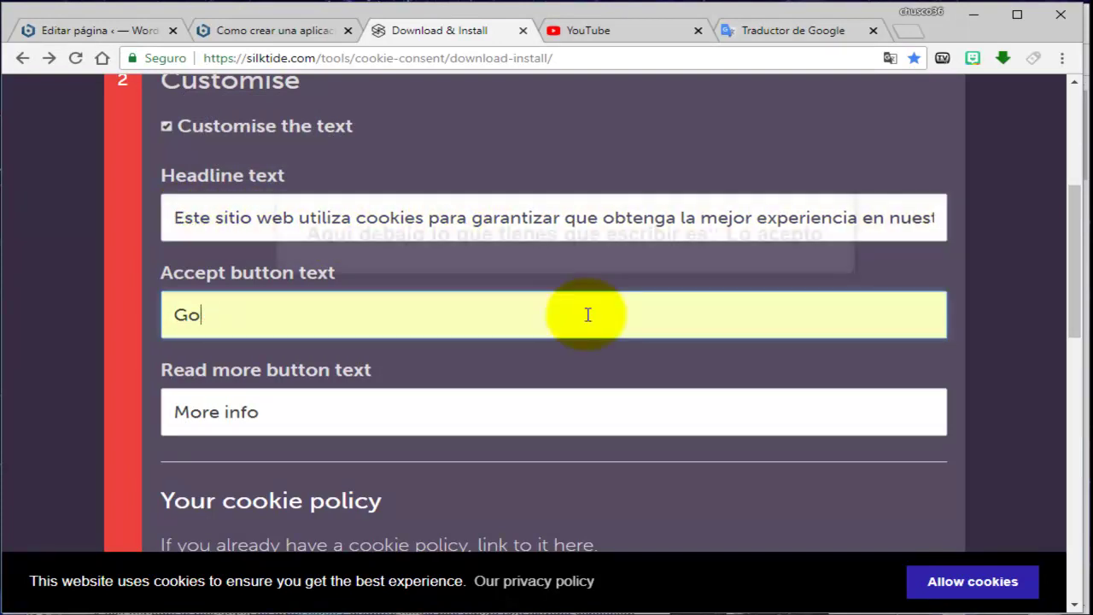
pyautogui.write('L')
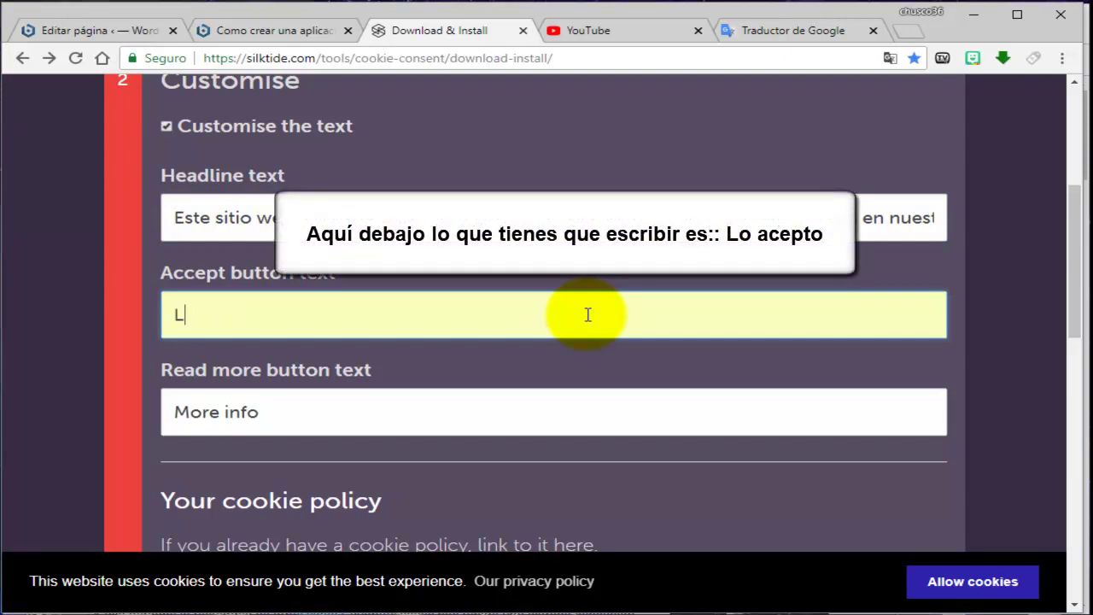
pyautogui.write('o a')
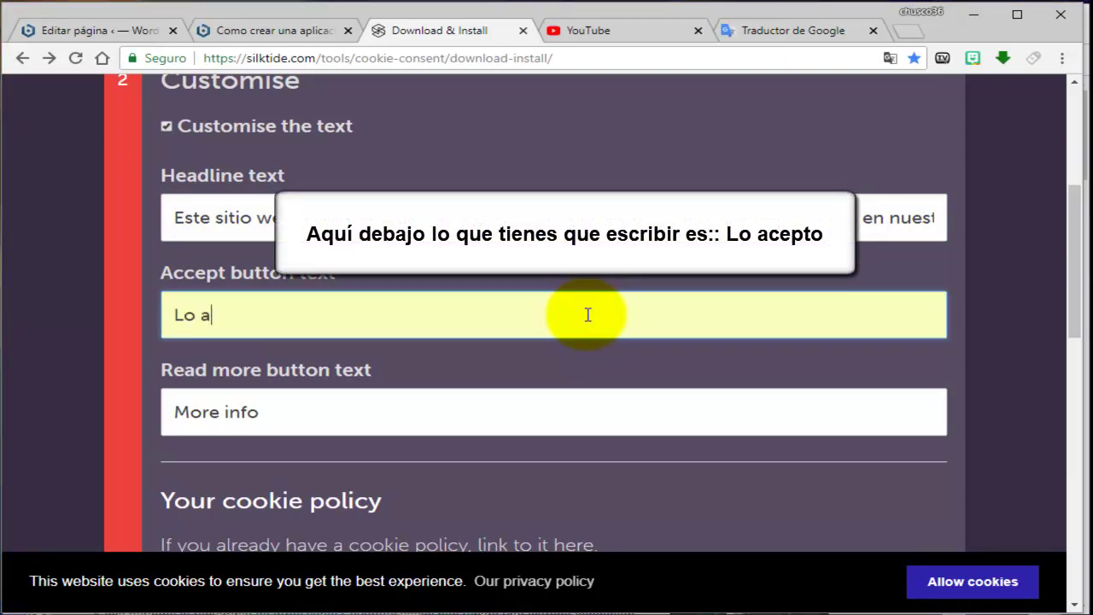
pyautogui.write('cepto')
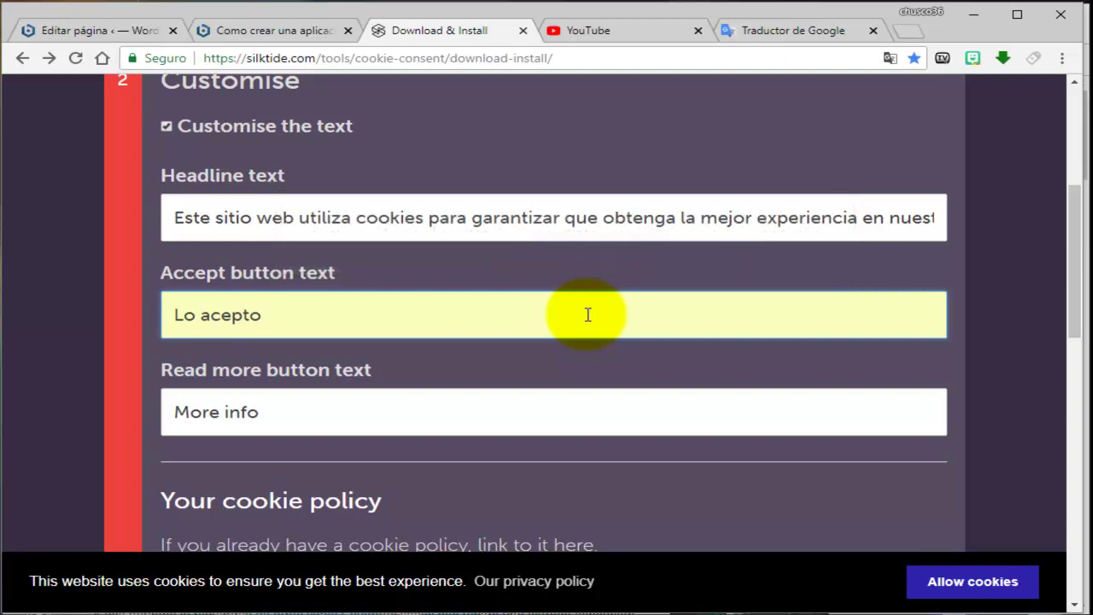
# Set the read more button text to "Más información".
pyautogui.click(476, 414)
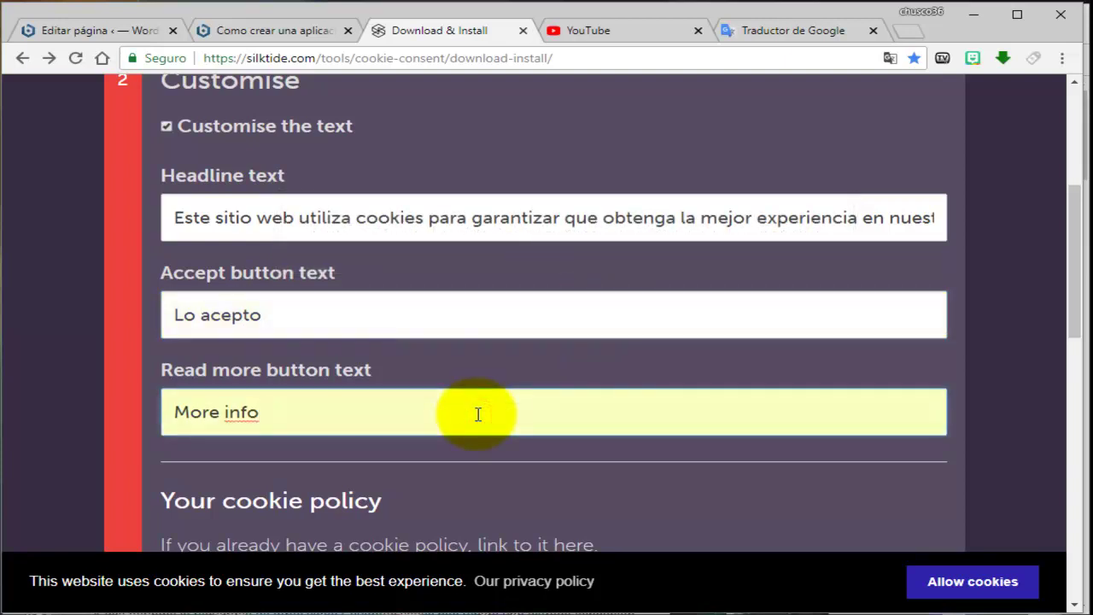
pyautogui.press('BackSpace')
pyautogui.press('BackSpace')
pyautogui.press('BackSpace')
pyautogui.press('BackSpace')
pyautogui.press('BackSpace')
pyautogui.press('BackSpace')
pyautogui.press('BackSpace')
pyautogui.press('BackSpace')
pyautogui.press('BackSpace')
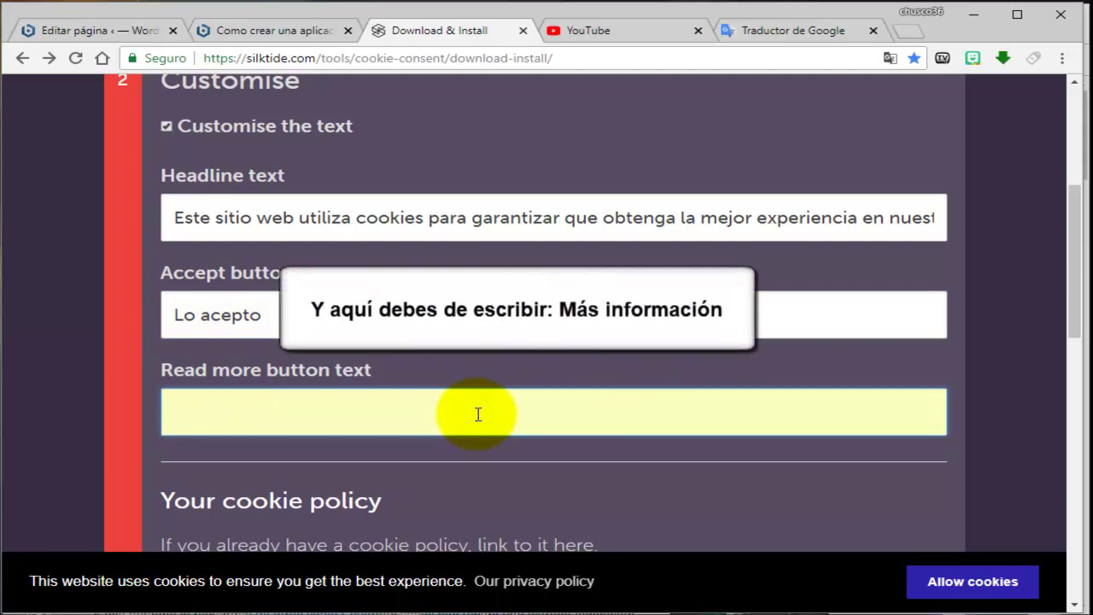
pyautogui.write('Más informa')
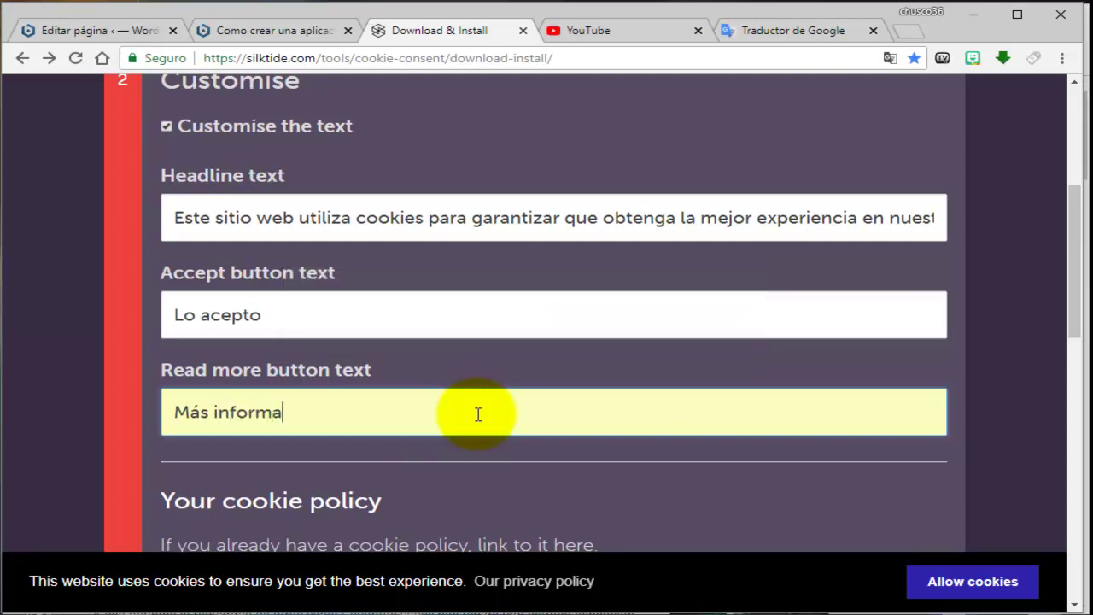
pyautogui.write('ción')
# Switch to the WordPress page editor and copy the whole permalink of the "Politica de Cookies" page.
pyautogui.scroll(-2, 478, 414)
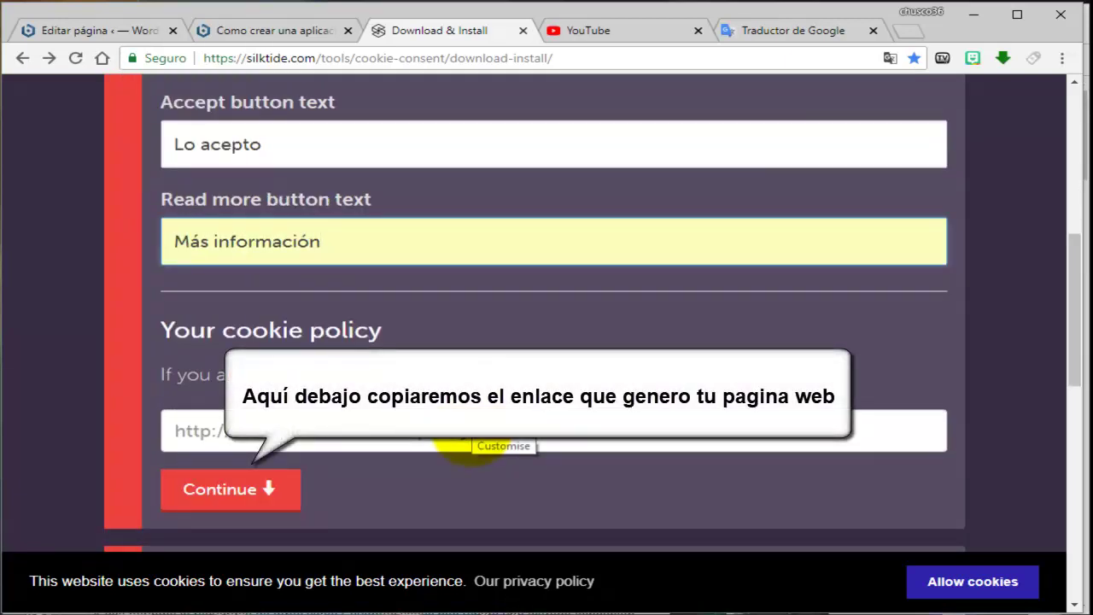
pyautogui.click(470, 438)
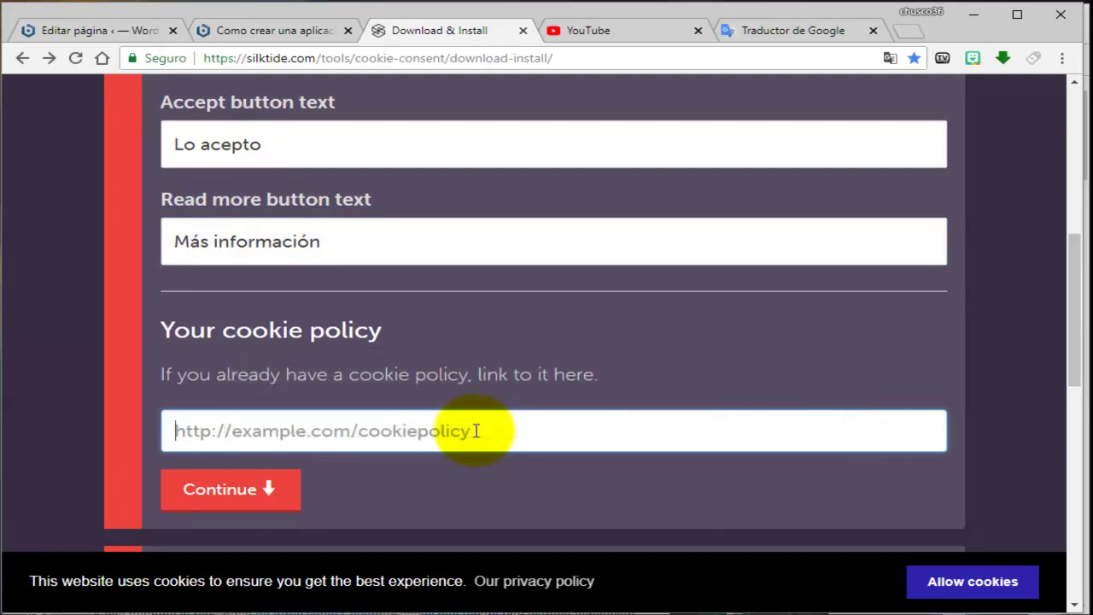
pyautogui.click(104, 33)
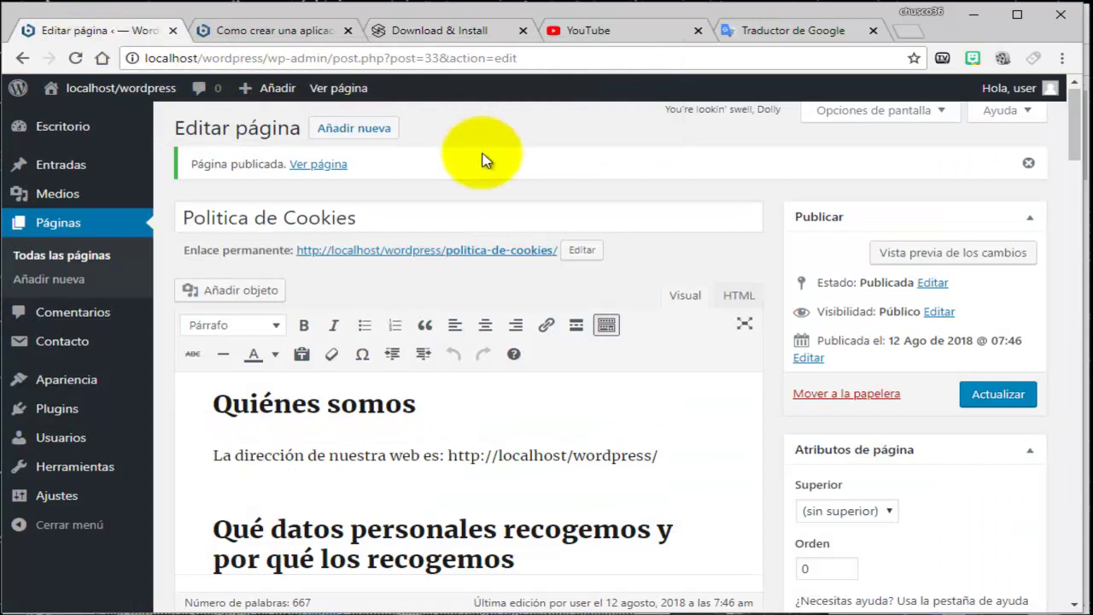
pyautogui.moveTo(556, 252); pyautogui.dragTo(268, 247)
pyautogui.hotkey('ctrl', 'c')
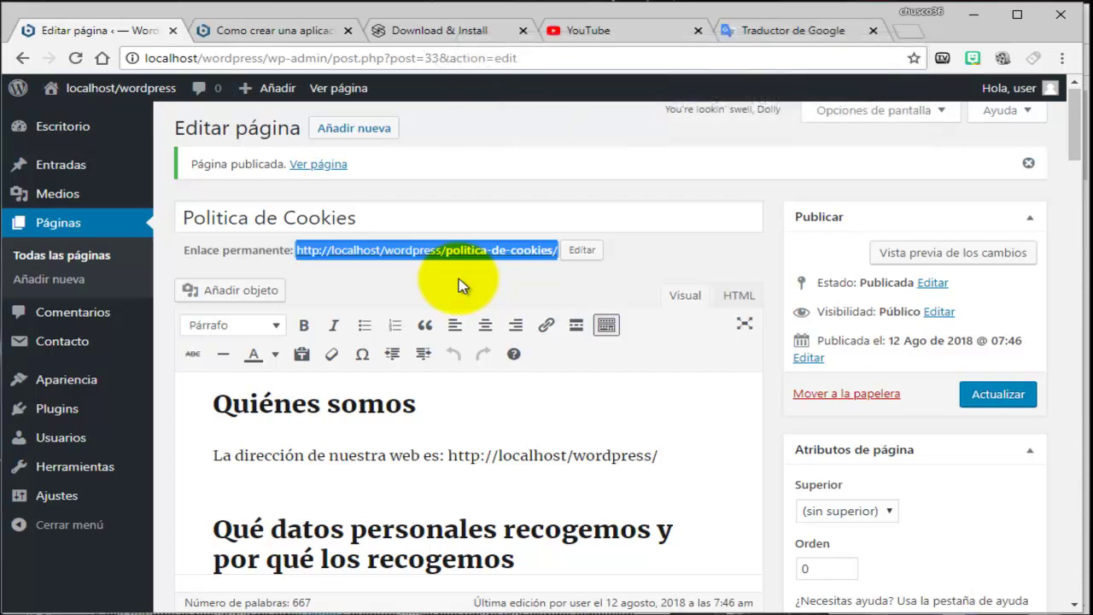
pyautogui.click(425, 33)
pyautogui.scroll(-1, 598, 334)
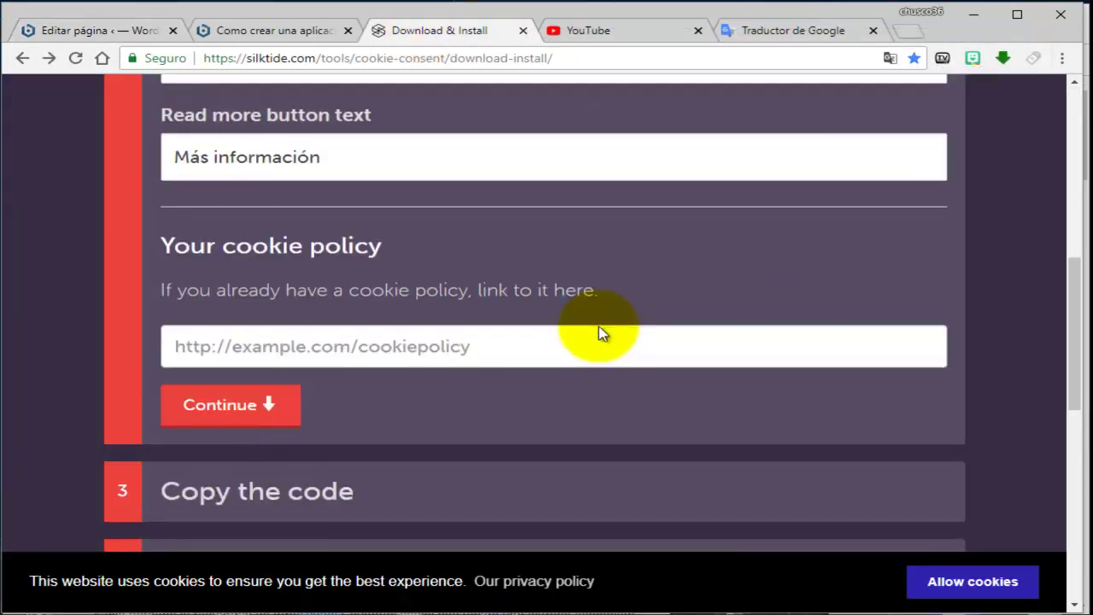
pyautogui.scroll(-1, 600, 327)
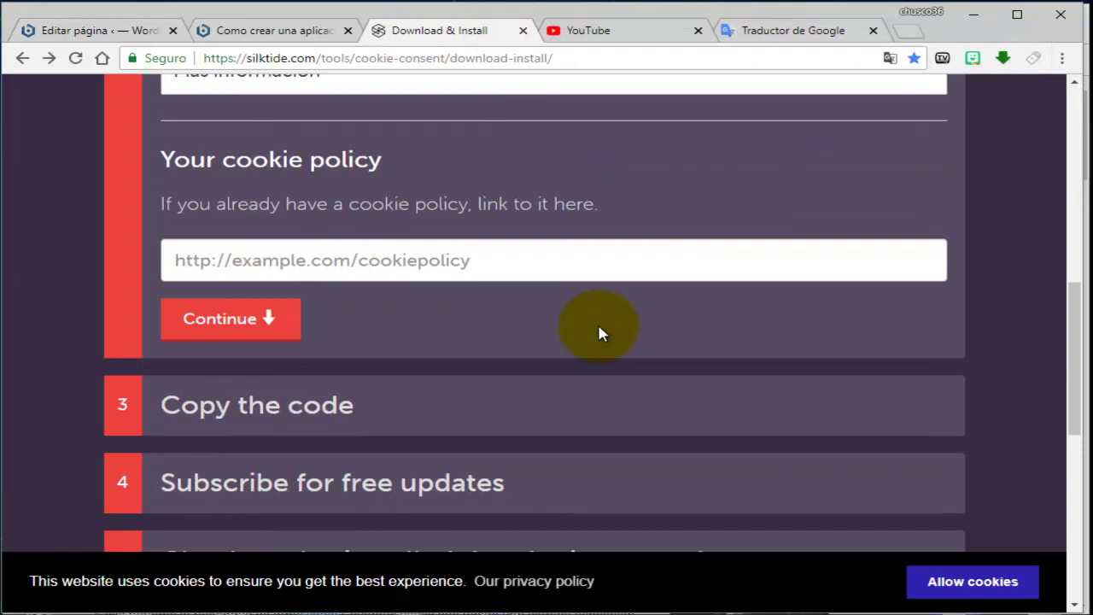
pyautogui.scroll(-1, 598, 330)
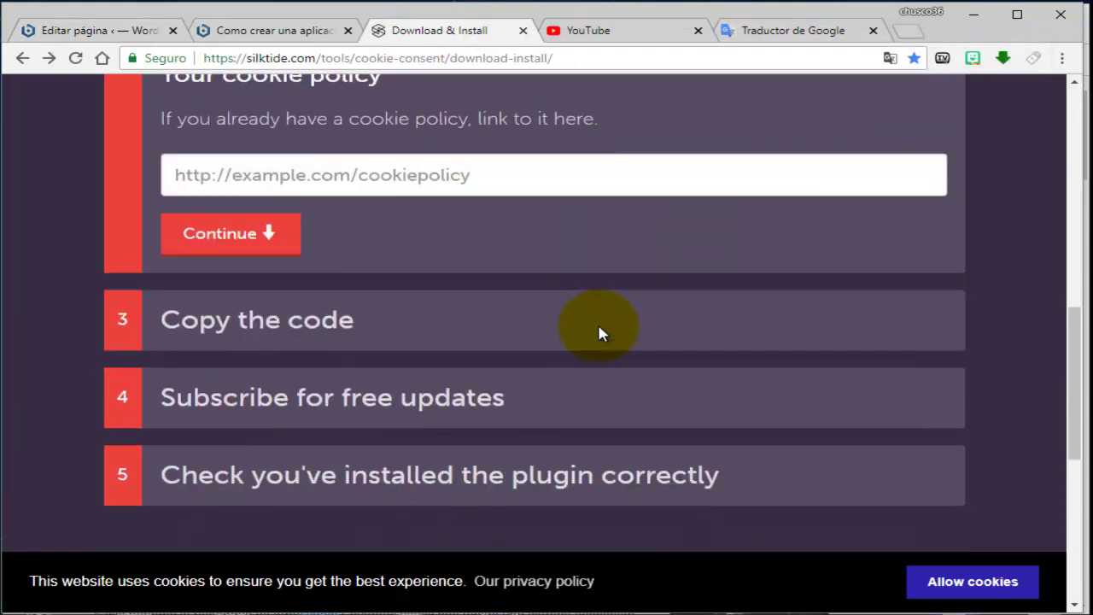
pyautogui.click(209, 174)
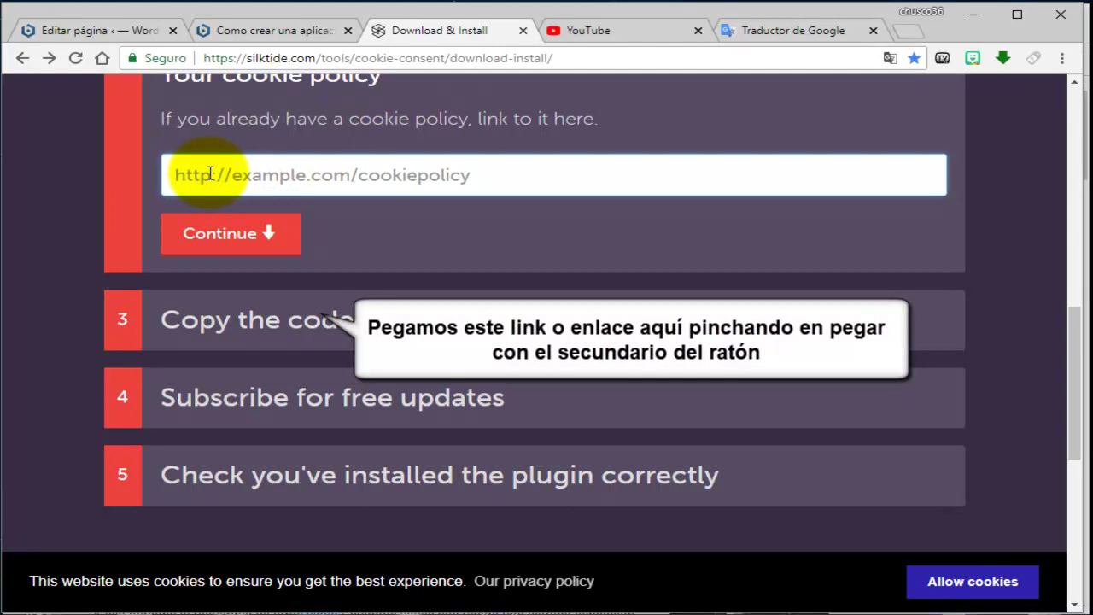
pyautogui.rightClick(208, 176)
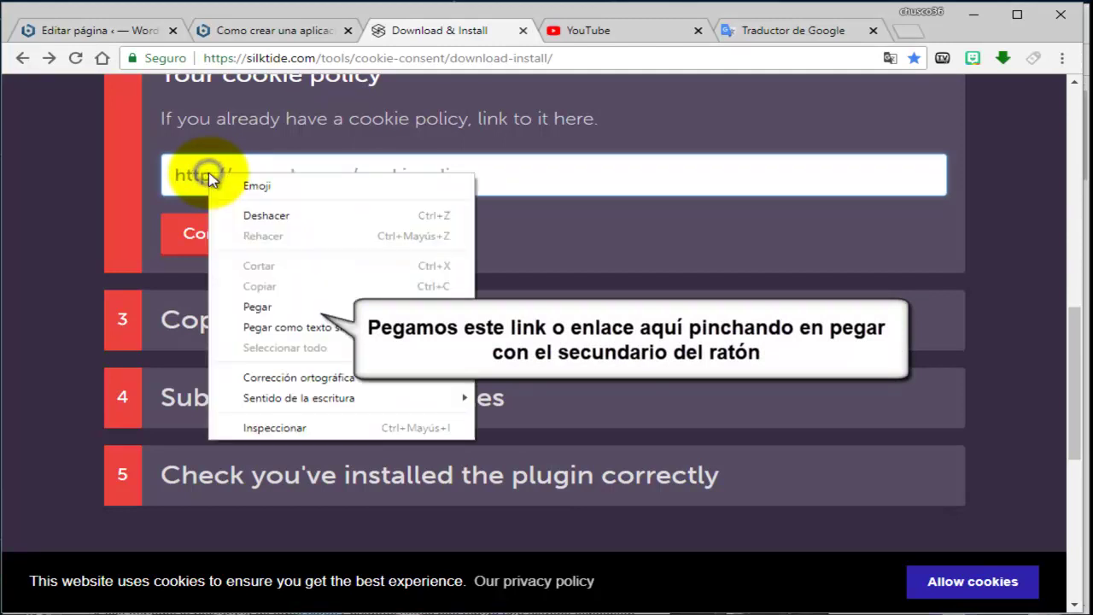
pyautogui.click(352, 306)
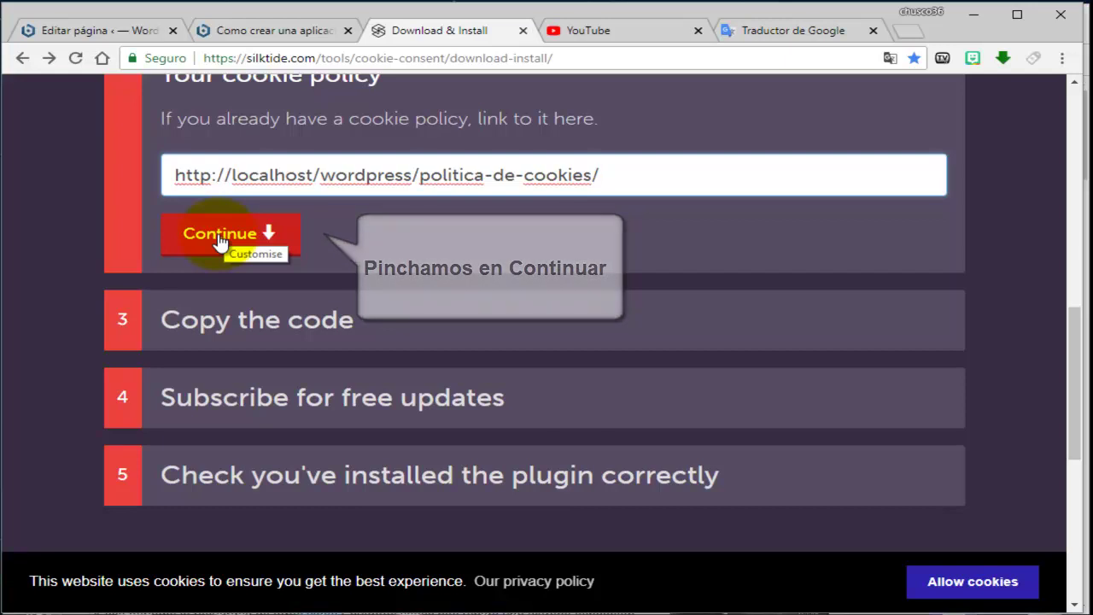
pyautogui.click(220, 241)
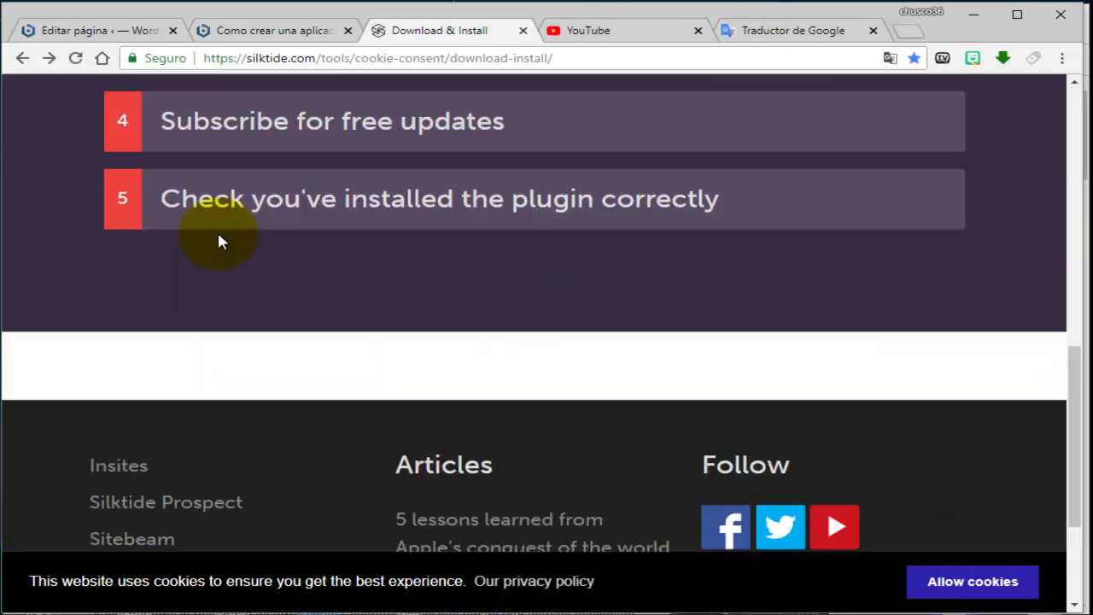
# Copy the entire generated Cookie Consent code, from its Begin comment to its End comment.
pyautogui.scroll(4, 218, 235)
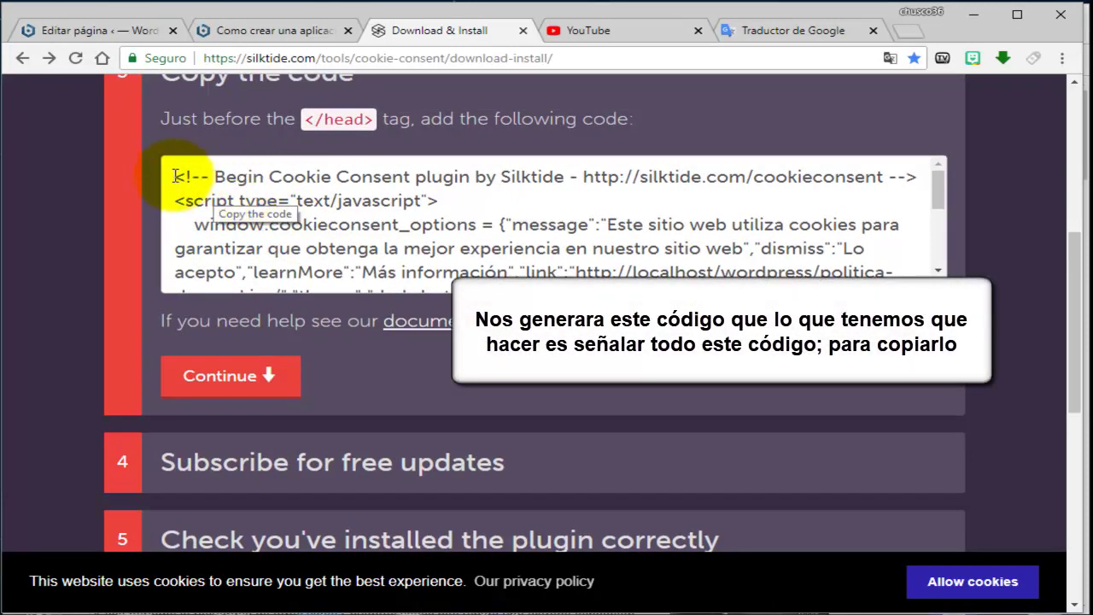
pyautogui.moveTo(175, 176); pyautogui.dragTo(434, 337)
pyautogui.hotkey('ctrl', 'c')
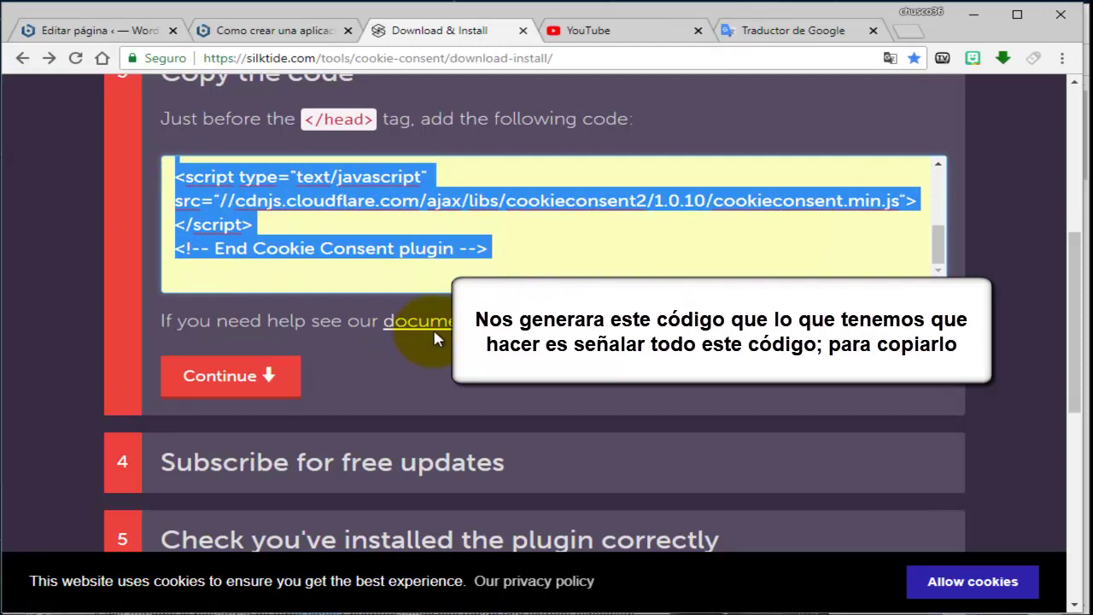
pyautogui.rightClick(319, 198)
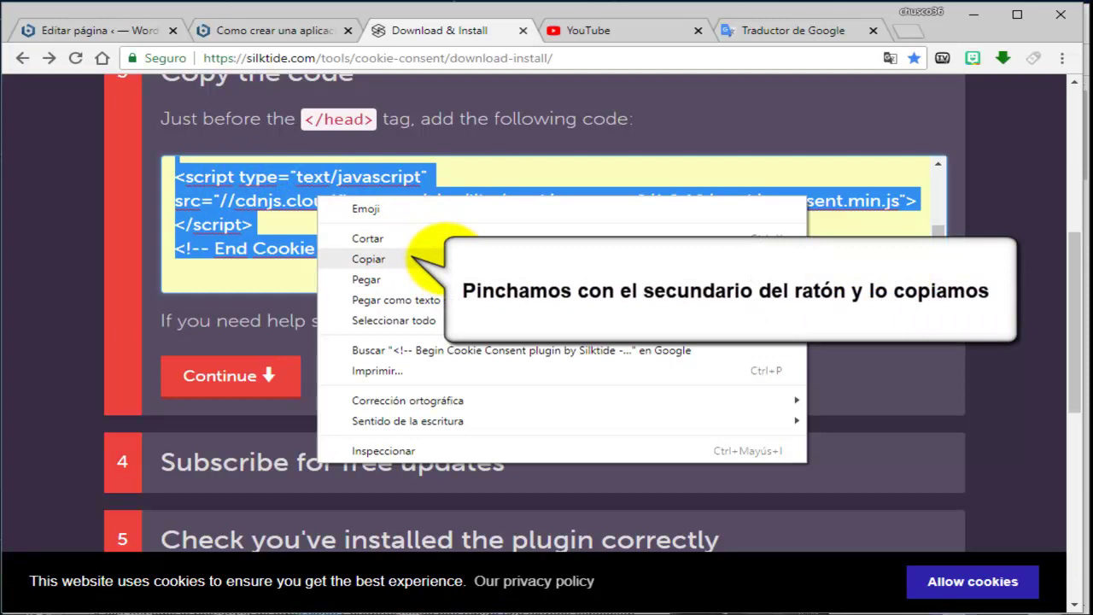
pyautogui.click(446, 263)
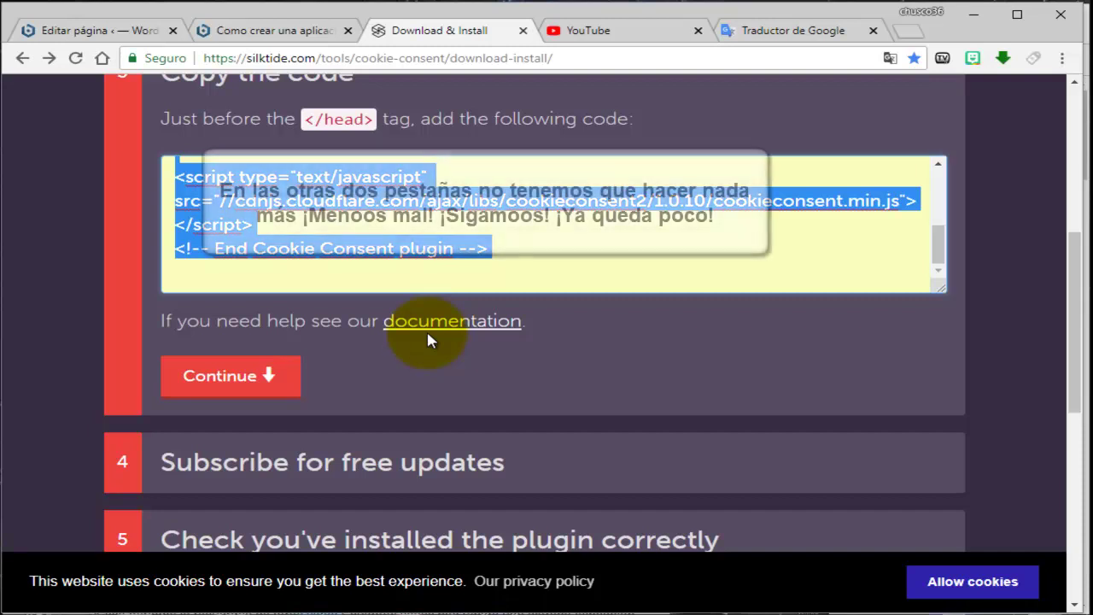
pyautogui.scroll(-1, 427, 337)
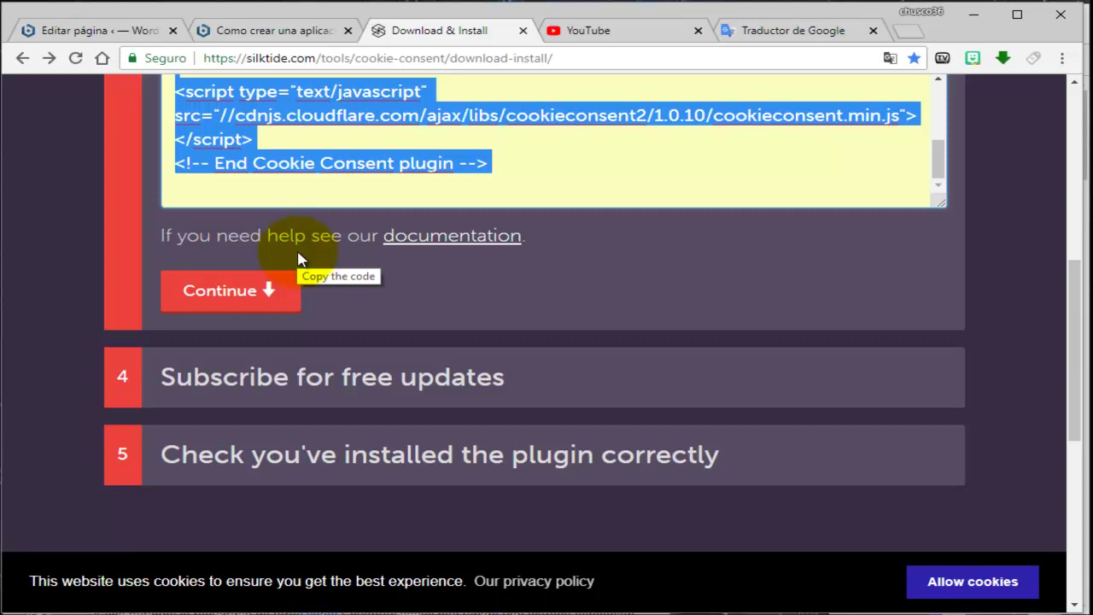
# Switch to WordPress and open the Twenty Sixteen theme's header file, header.php, in the theme editor.
pyautogui.click(75, 32)
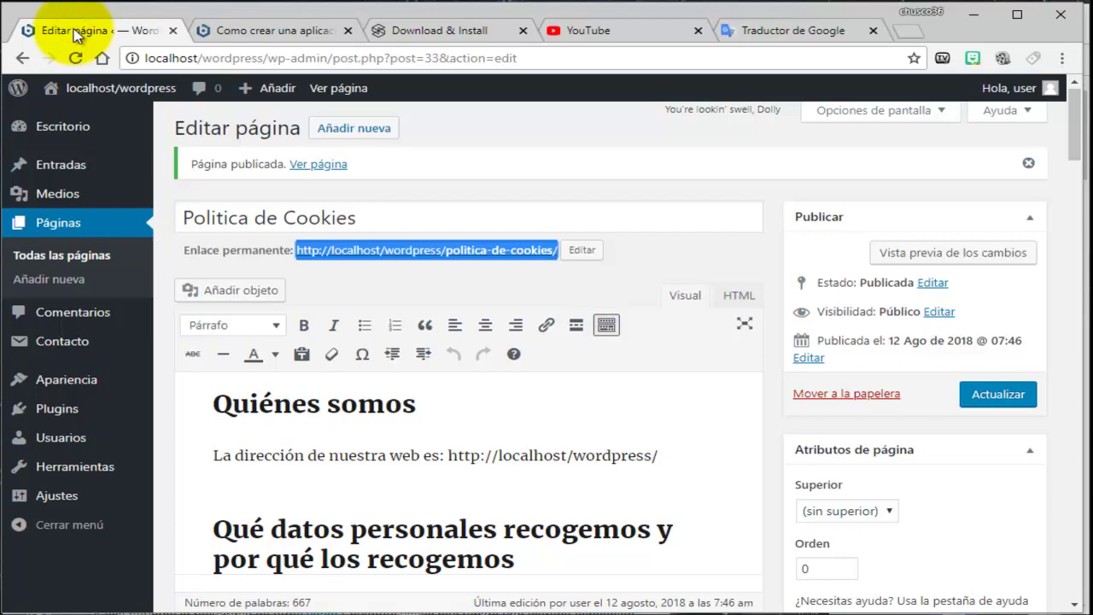
pyautogui.moveTo(54, 386)
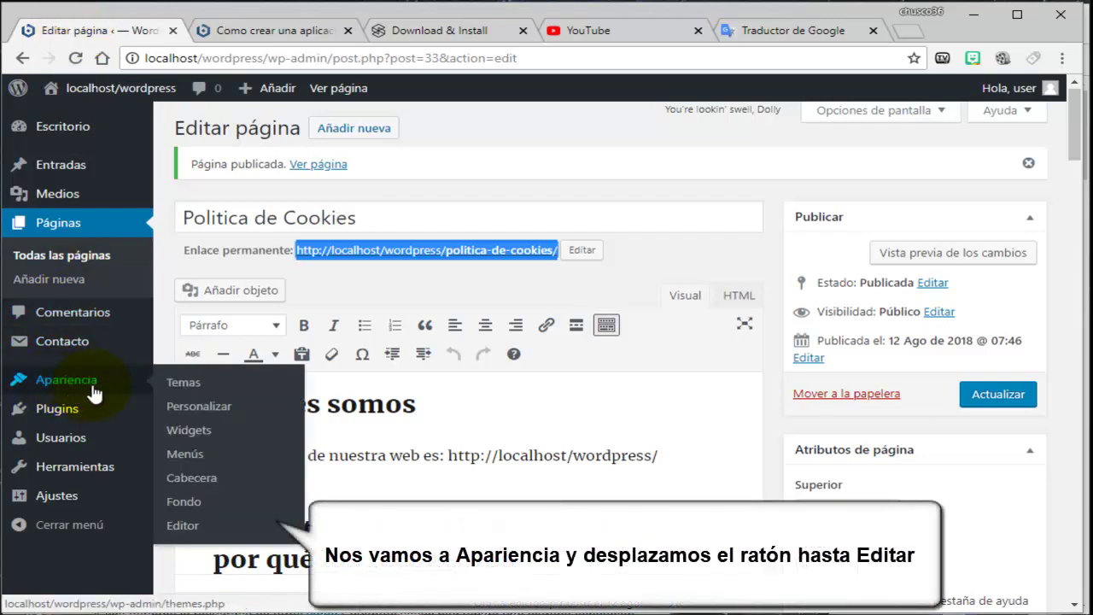
pyautogui.click(189, 531)
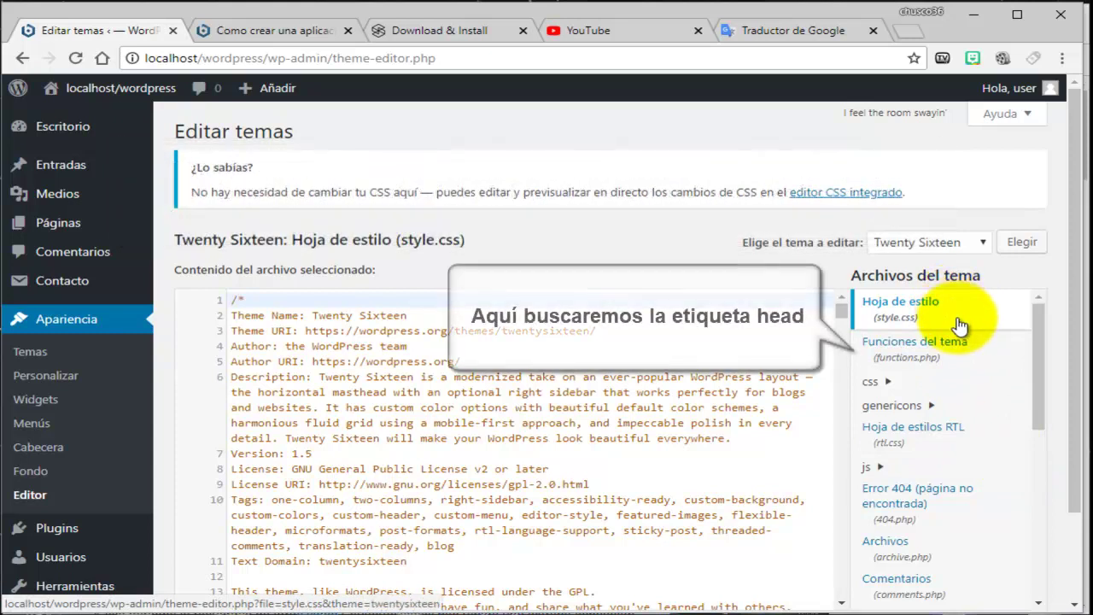
pyautogui.scroll(-1, 960, 326)
pyautogui.scroll(-1, 960, 326)
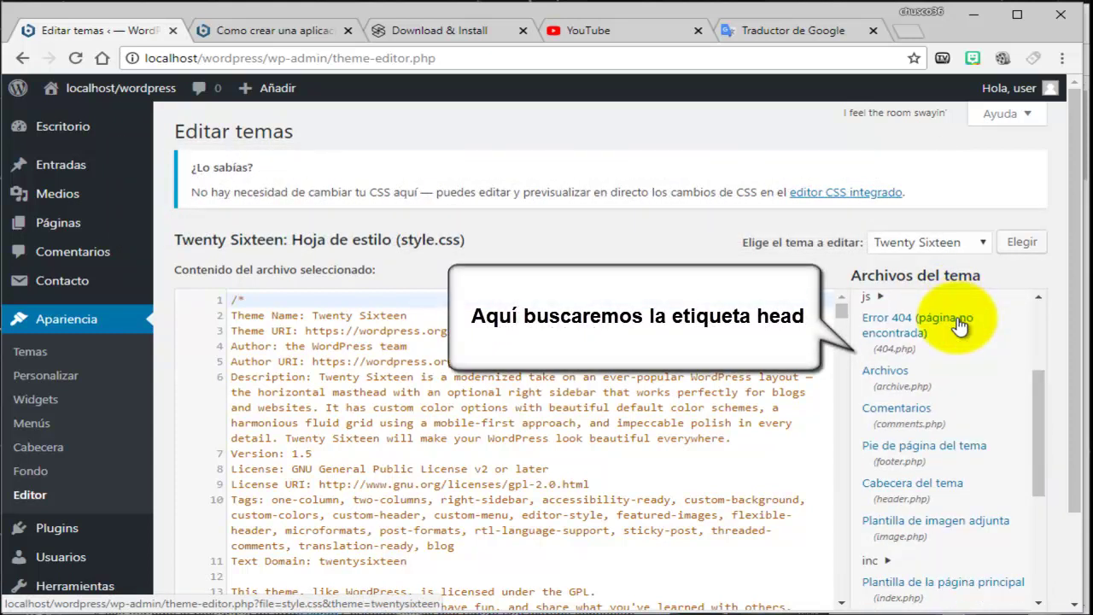
pyautogui.scroll(-1, 960, 326)
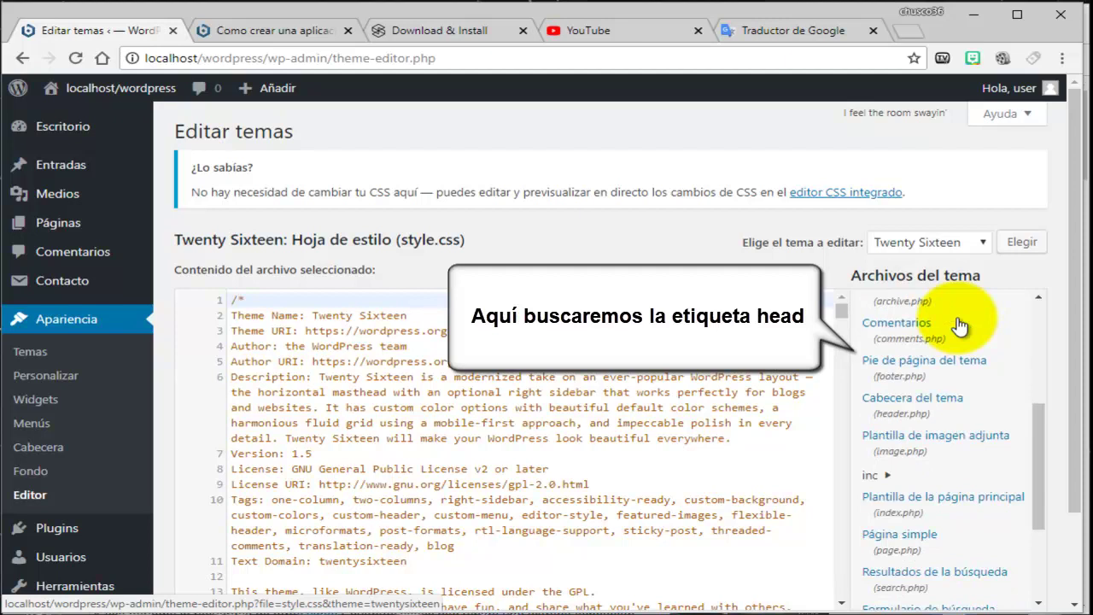
pyautogui.click(943, 402)
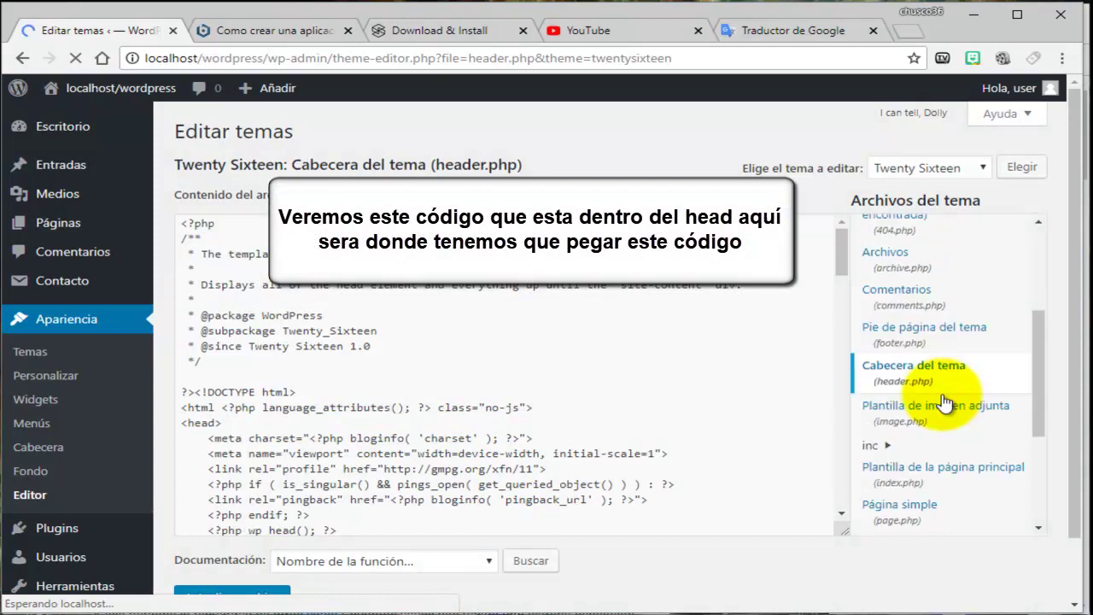
# Paste the copied Cookie Consent code on an empty line just before the closing </head> tag and save header.php.
pyautogui.click(479, 349)
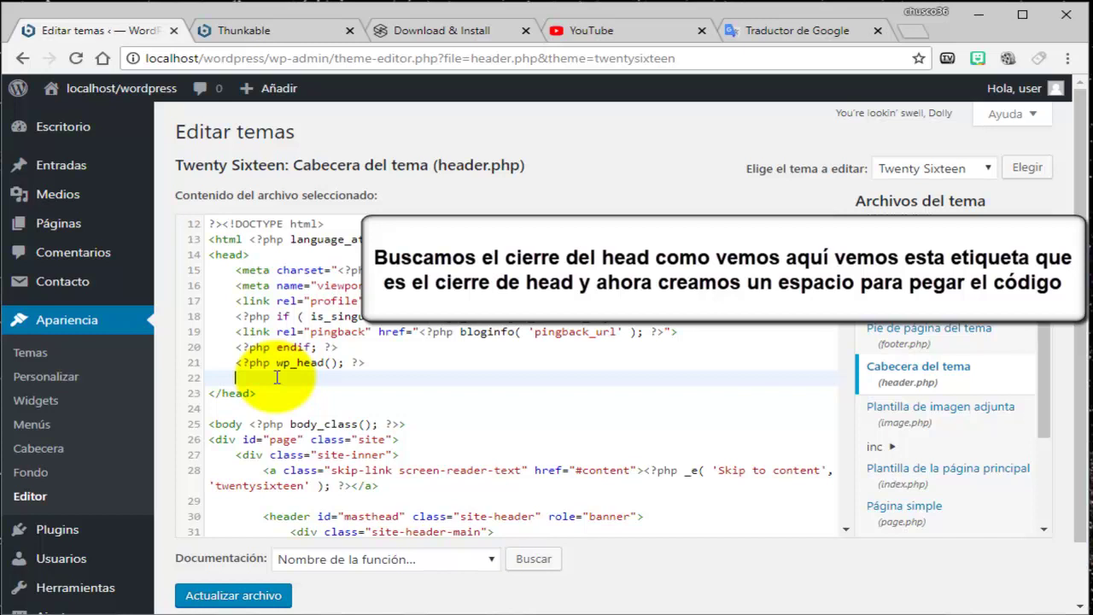
pyautogui.scroll(2, 277, 377)
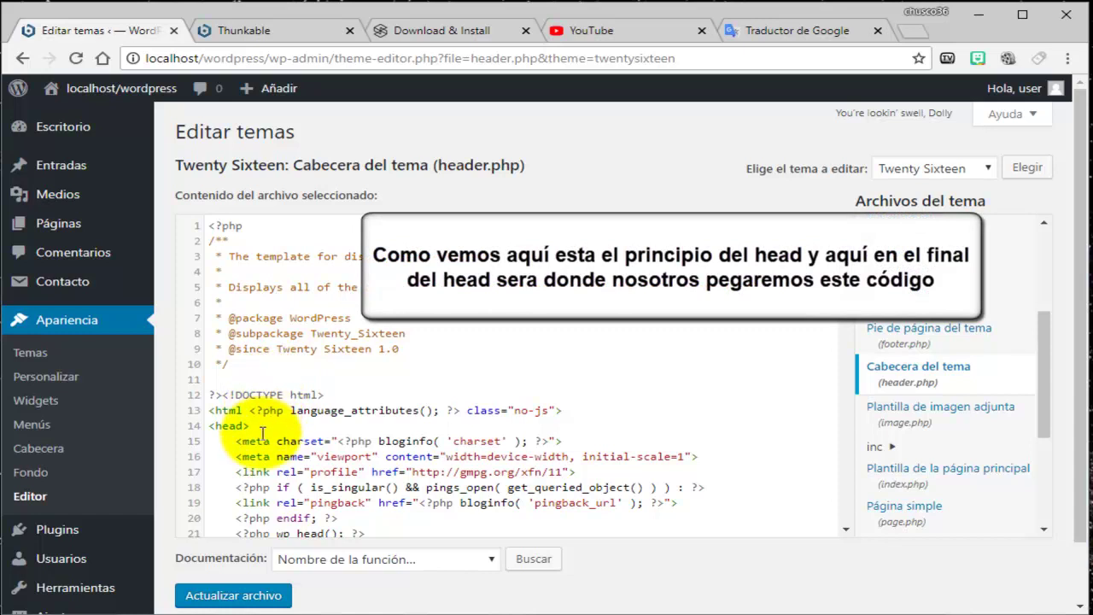
pyautogui.scroll(-2, 262, 431)
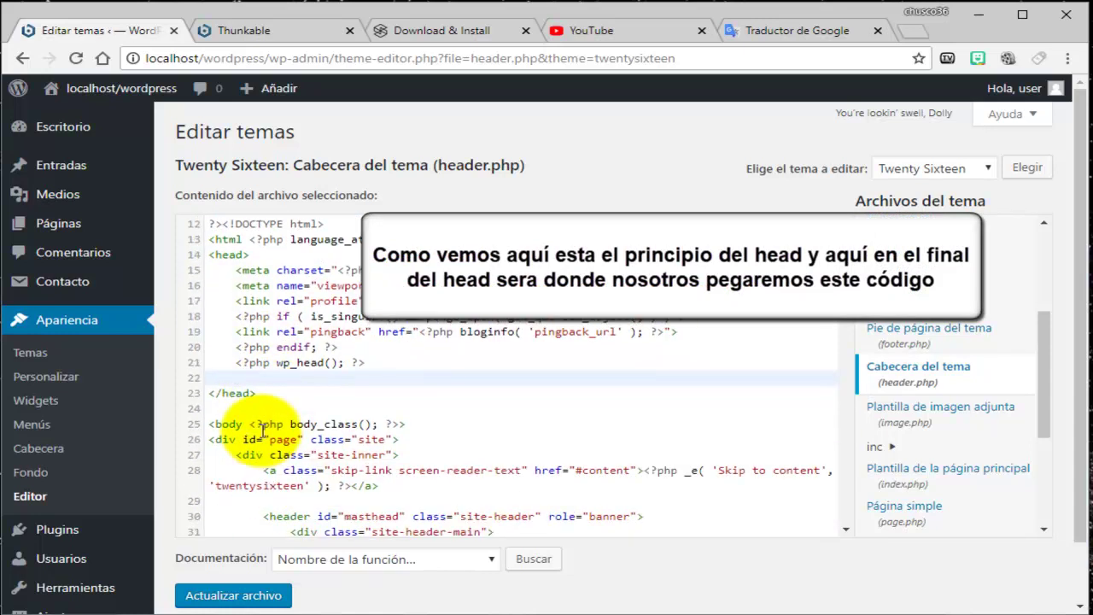
pyautogui.rightClick(240, 377)
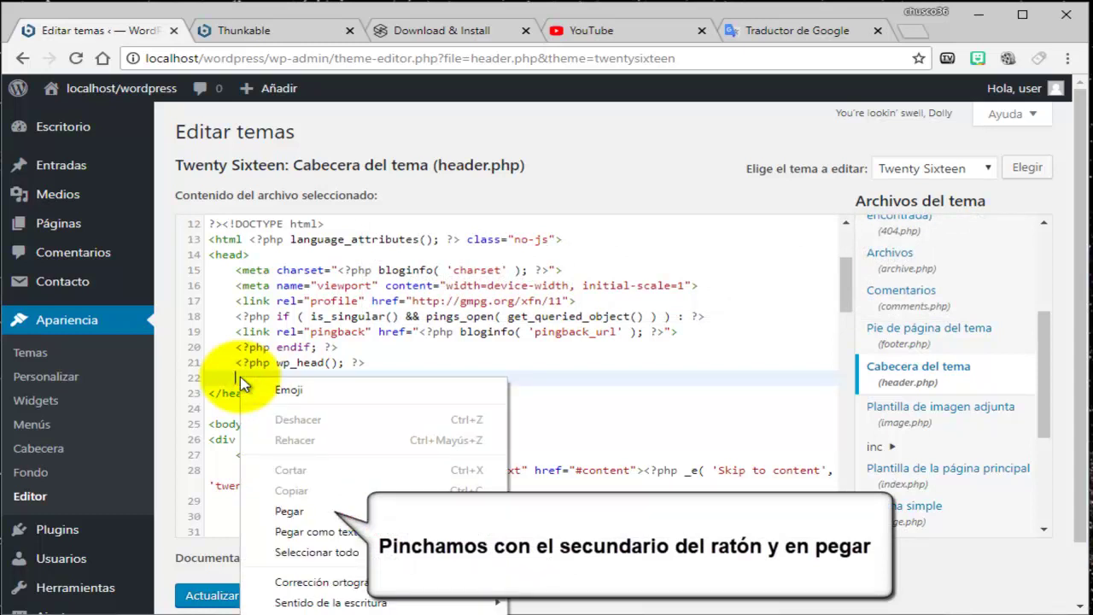
pyautogui.click(290, 511)
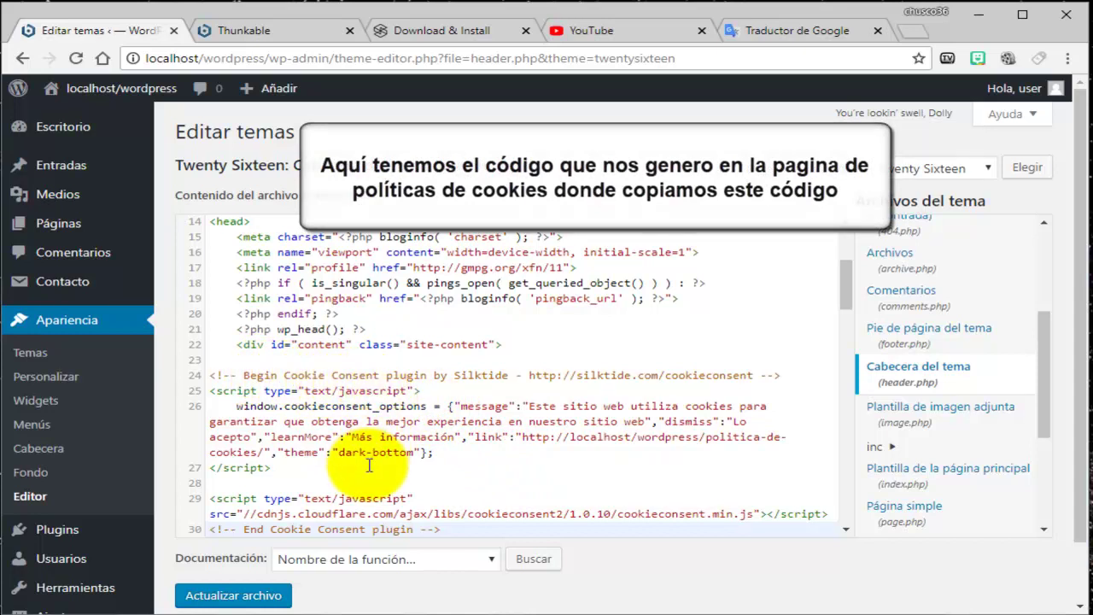
pyautogui.scroll(-1, 367, 465)
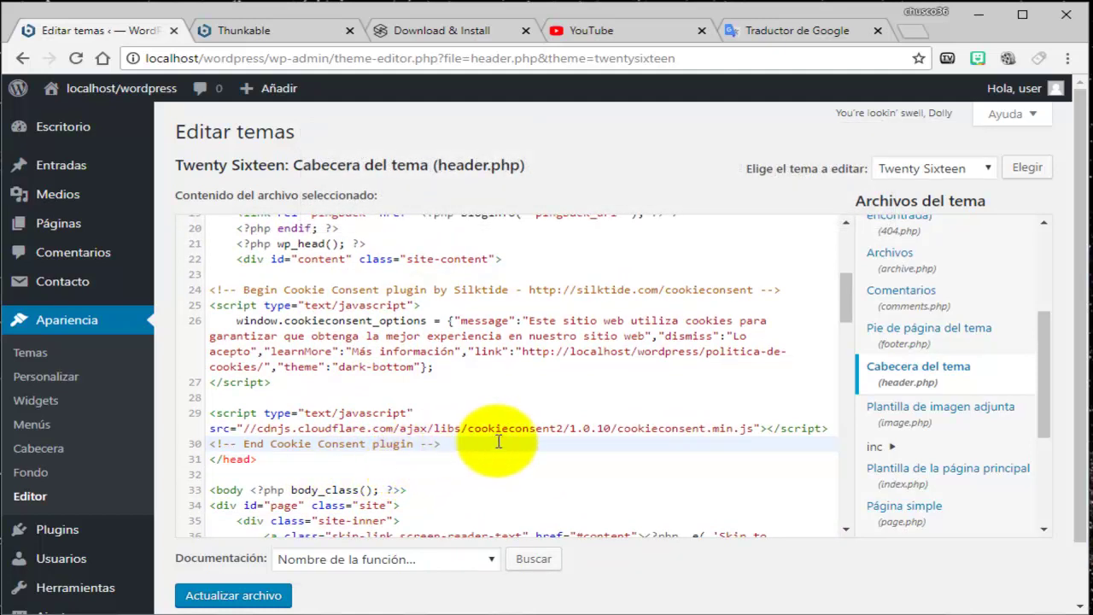
pyautogui.click(264, 595)
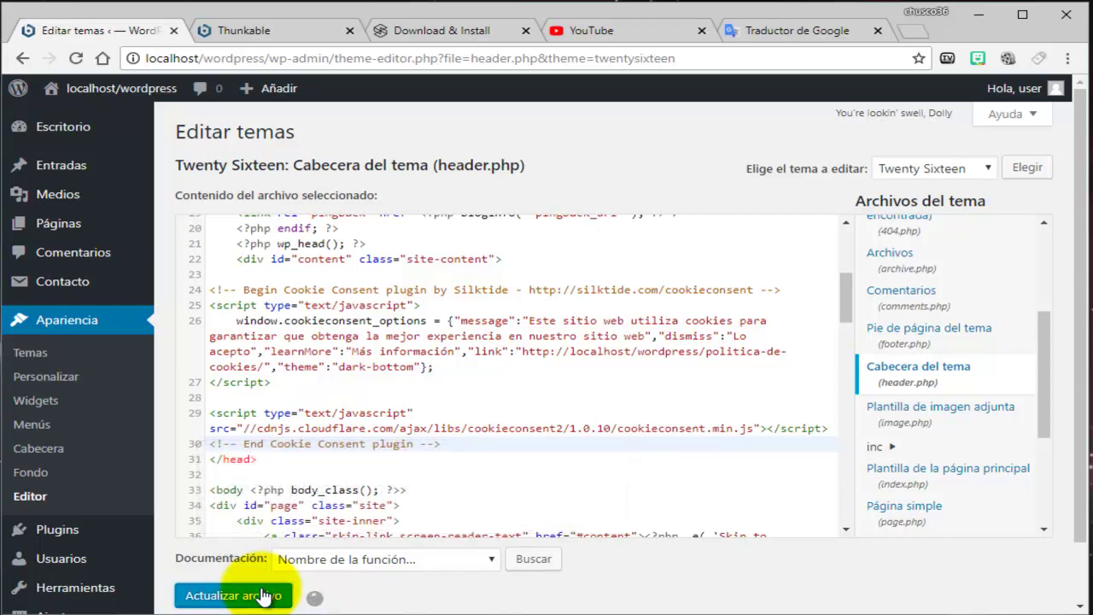
# Show the list of all WordPress pages and switch to the site's "Como crear una aplicación en Thunkable" post.
pyautogui.moveTo(30, 232)
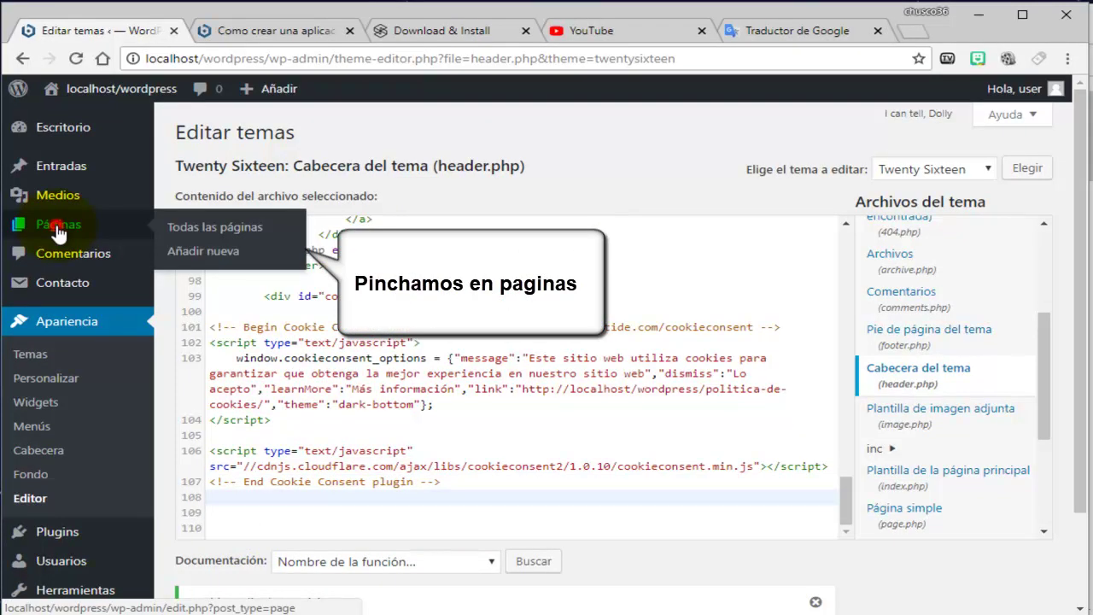
pyautogui.click(58, 230)
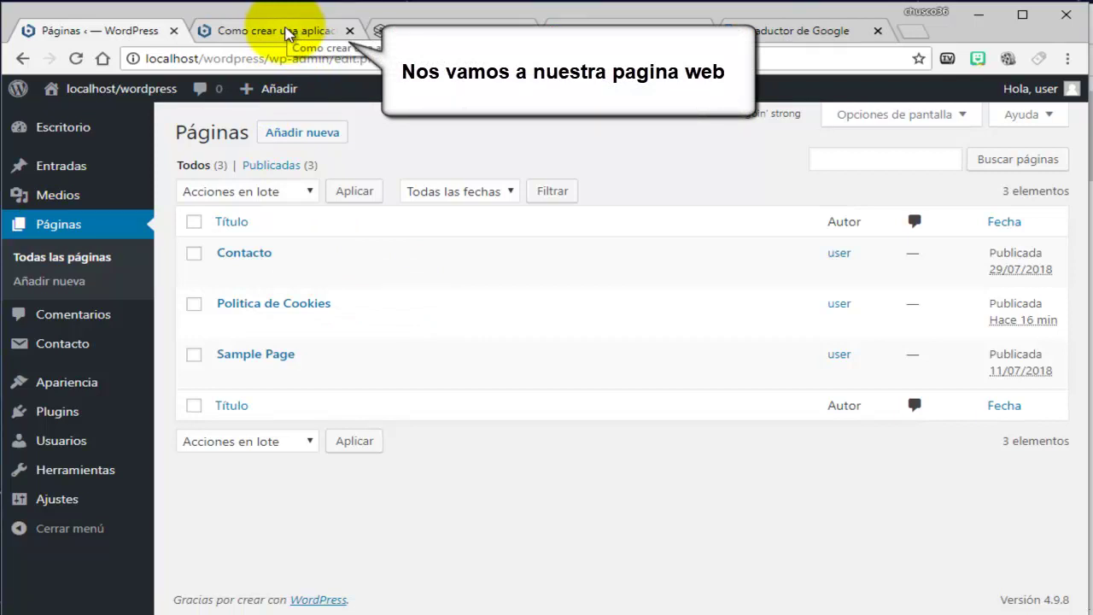
pyautogui.click(286, 33)
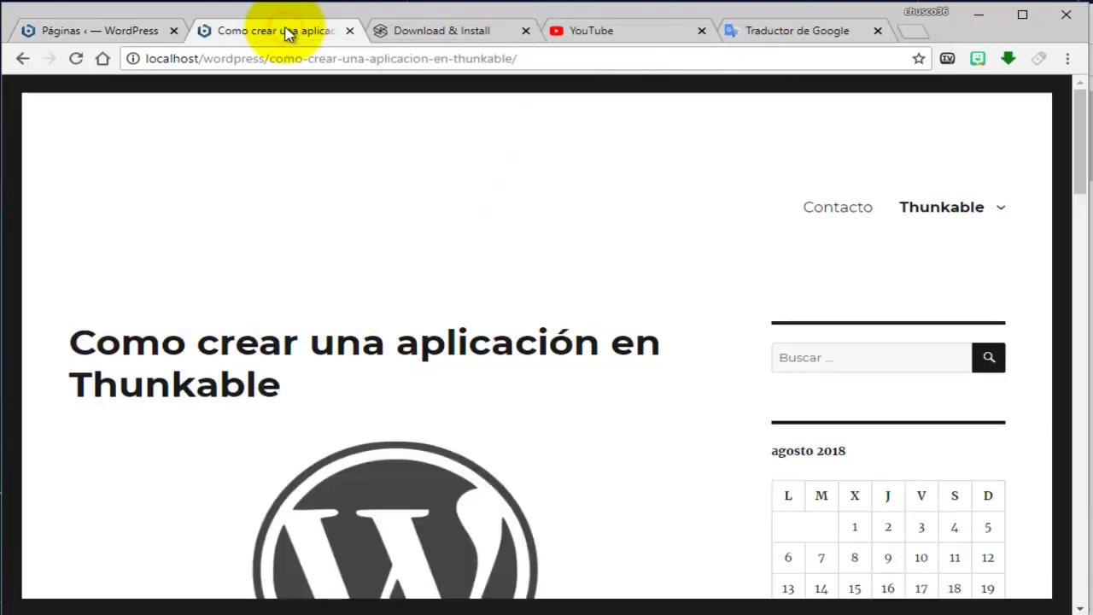
# Reload the Thunkable post and, in Internet Explorer, open the cookie policy page through the consent banner's "Más información" link.
pyautogui.click(76, 59)
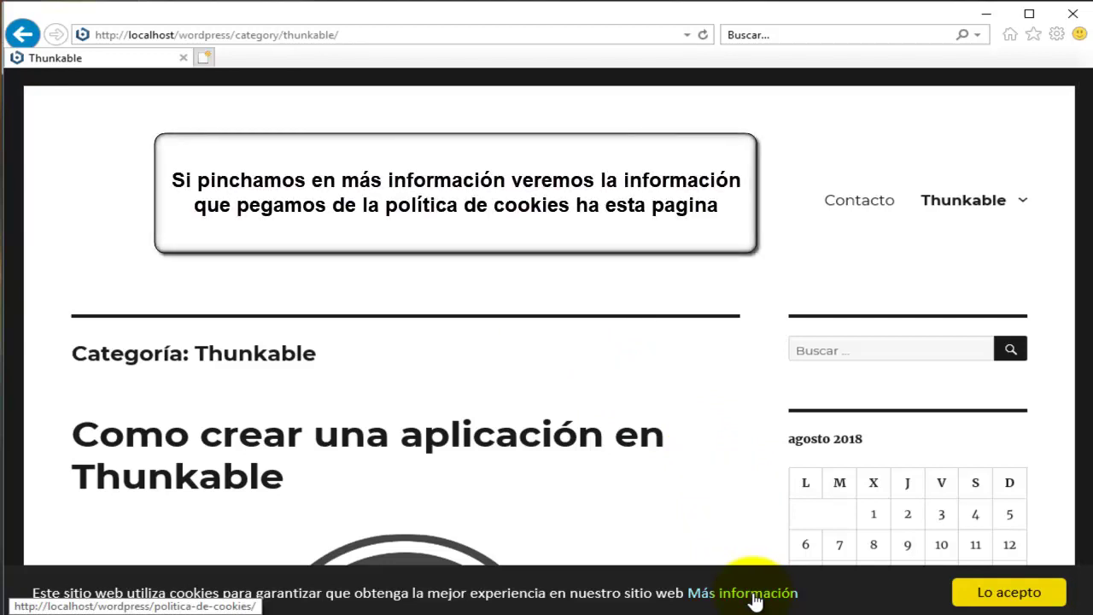
pyautogui.click(726, 594)
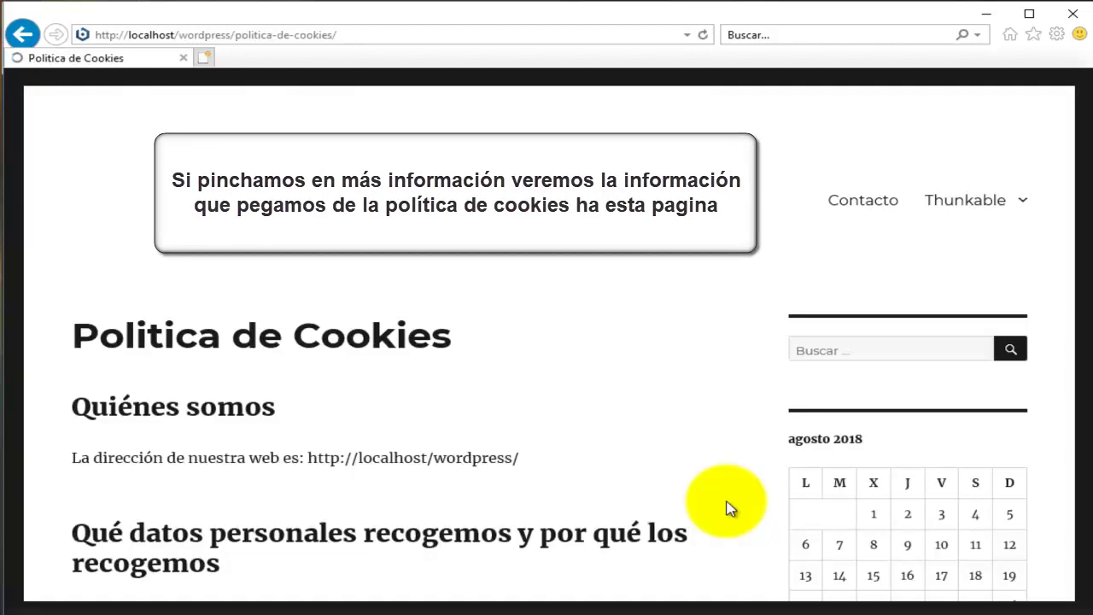
# Review the Politica de Cookies page from the site address through the Cookies section and accept the cookies with the banner's "Lo acepto" option.
pyautogui.scroll(-2, 634, 359)
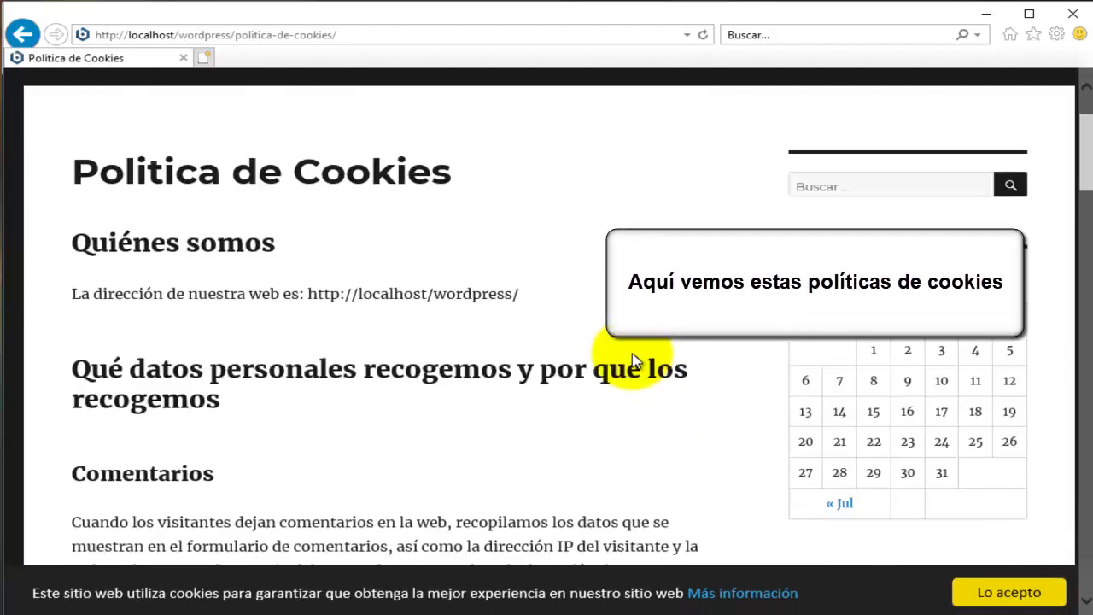
pyautogui.scroll(-1, 634, 352)
pyautogui.scroll(-1, 633, 357)
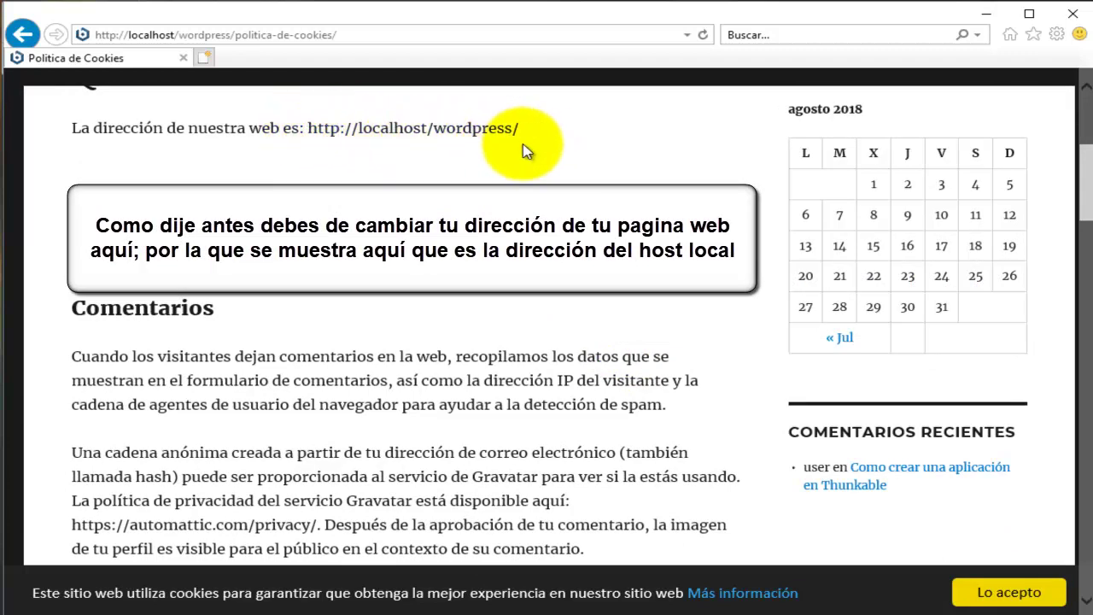
pyautogui.scroll(-3, 366, 167)
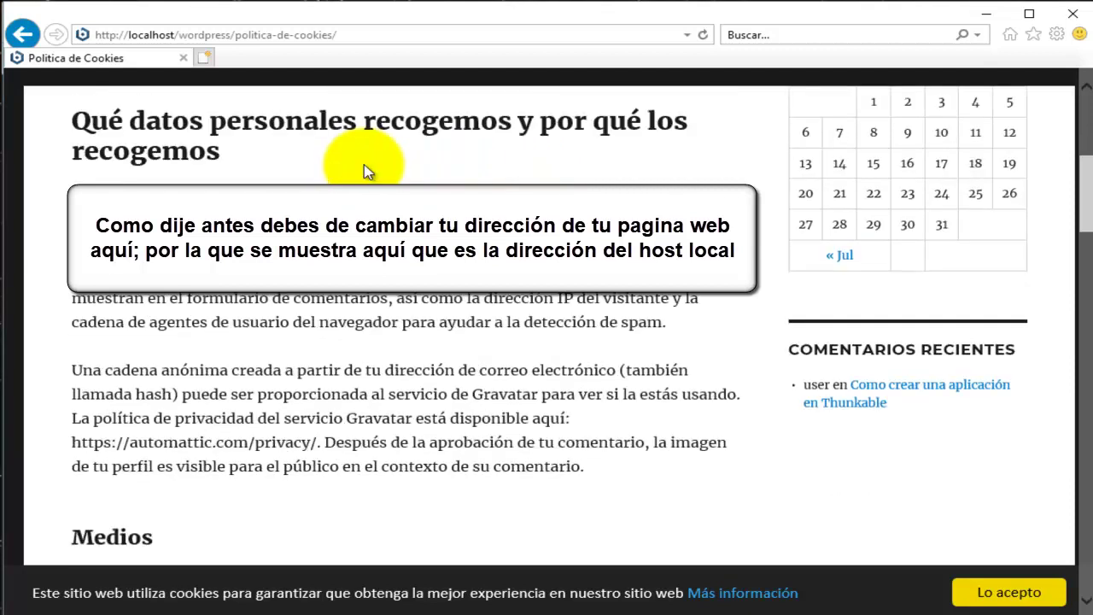
pyautogui.scroll(-4, 366, 167)
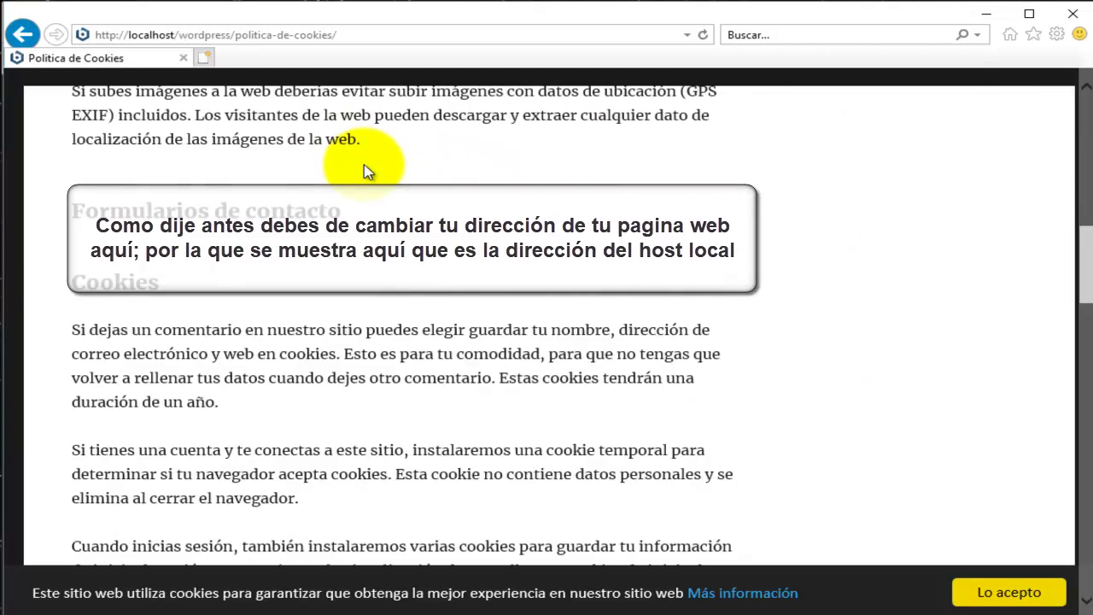
pyautogui.scroll(7, 365, 167)
pyautogui.scroll(4, 366, 169)
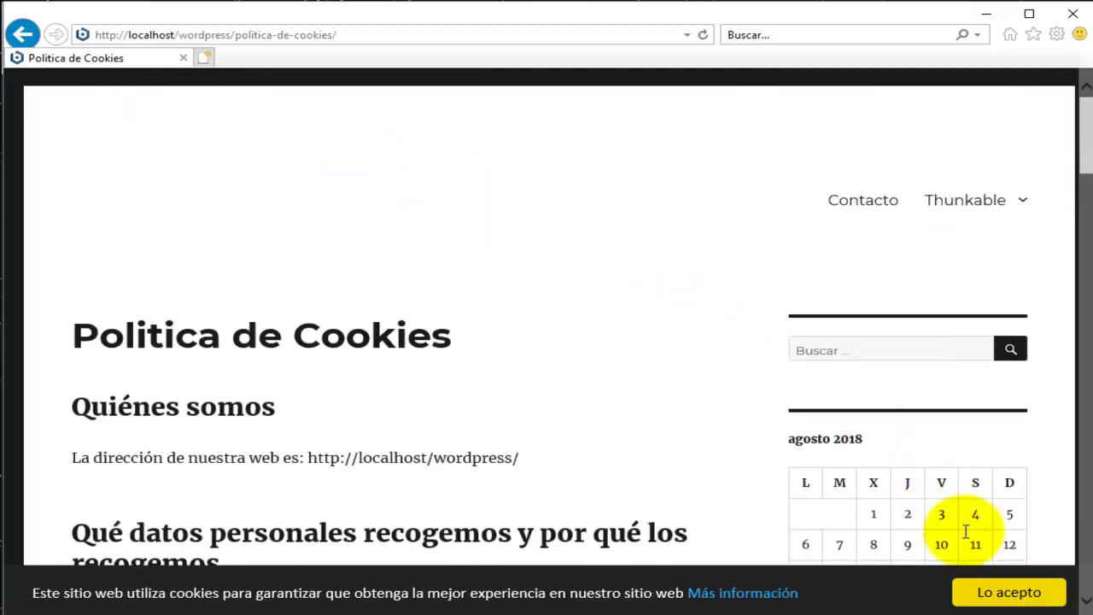
pyautogui.click(1002, 596)
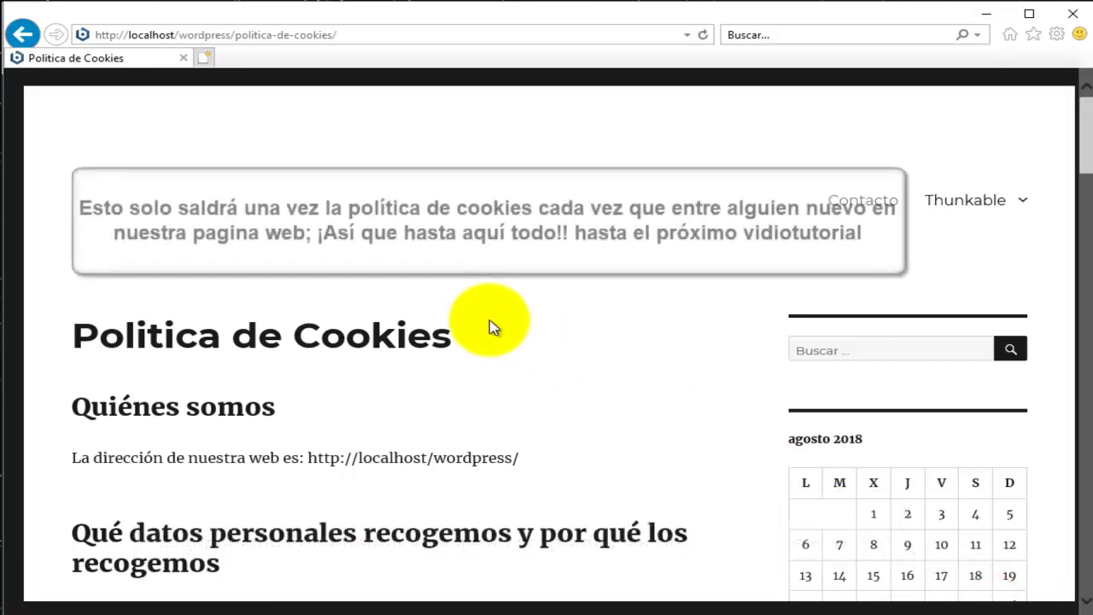